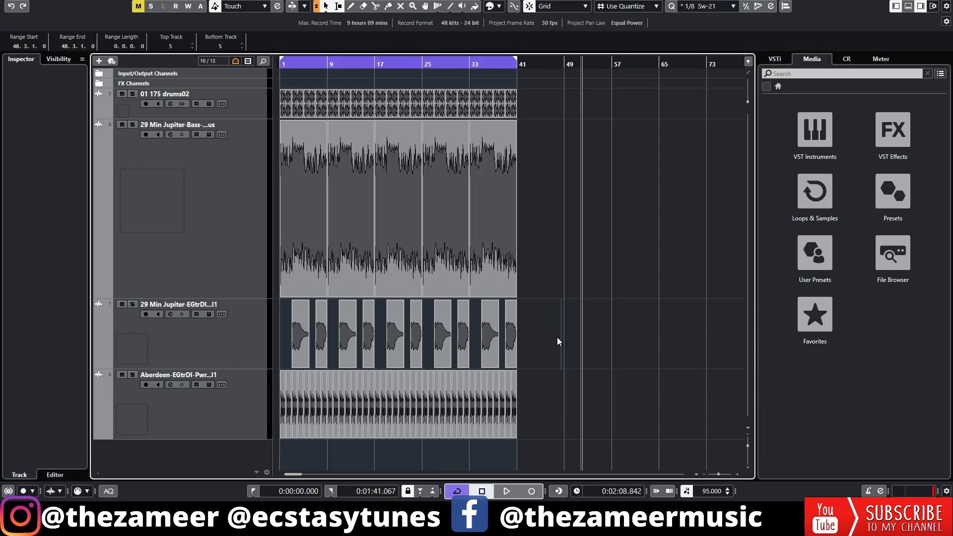
Step: Look over the track list from the drums to the lowest guitar track and along the timeline beyond bar 97
click(558, 338)
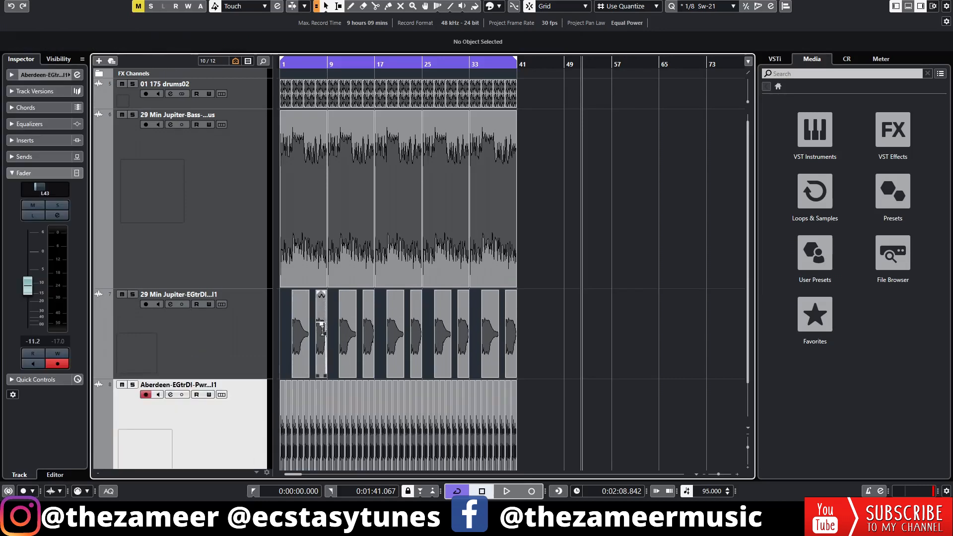
scroll(328, 323, up, 1)
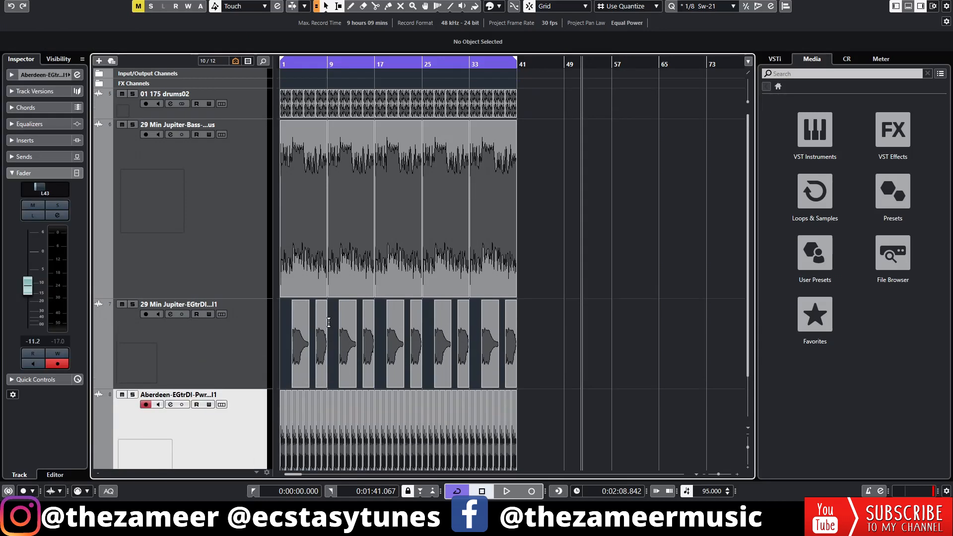
scroll(328, 323, down, 2)
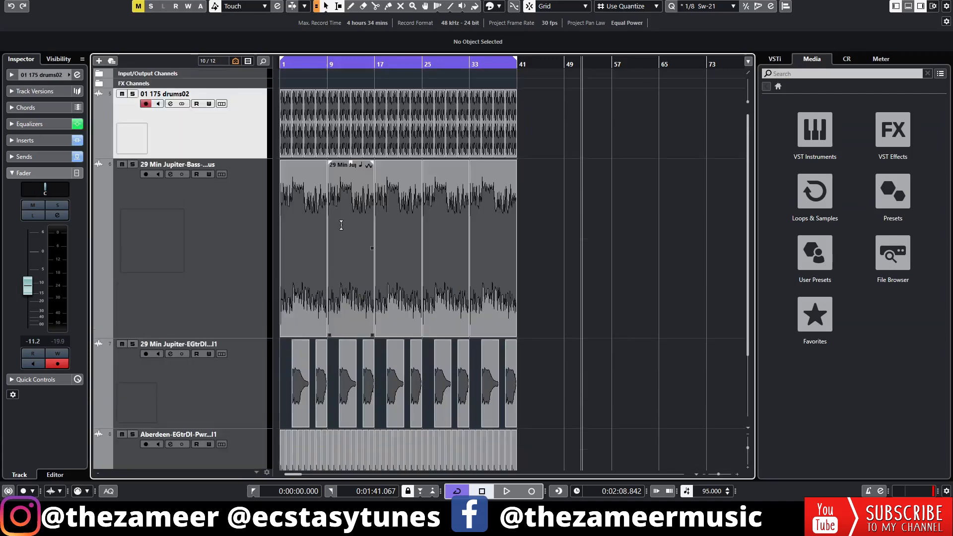
scroll(342, 230, down, 2)
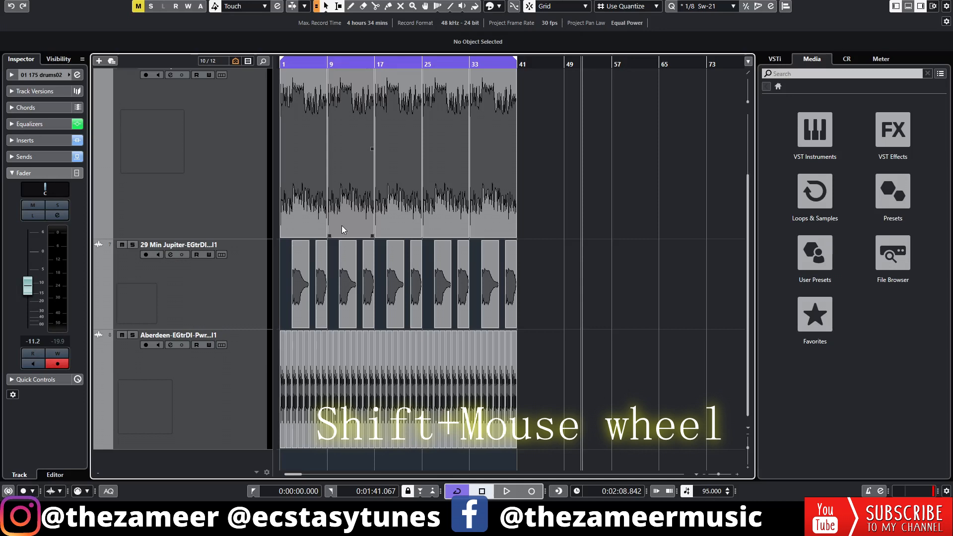
scroll(342, 227, right, 3)
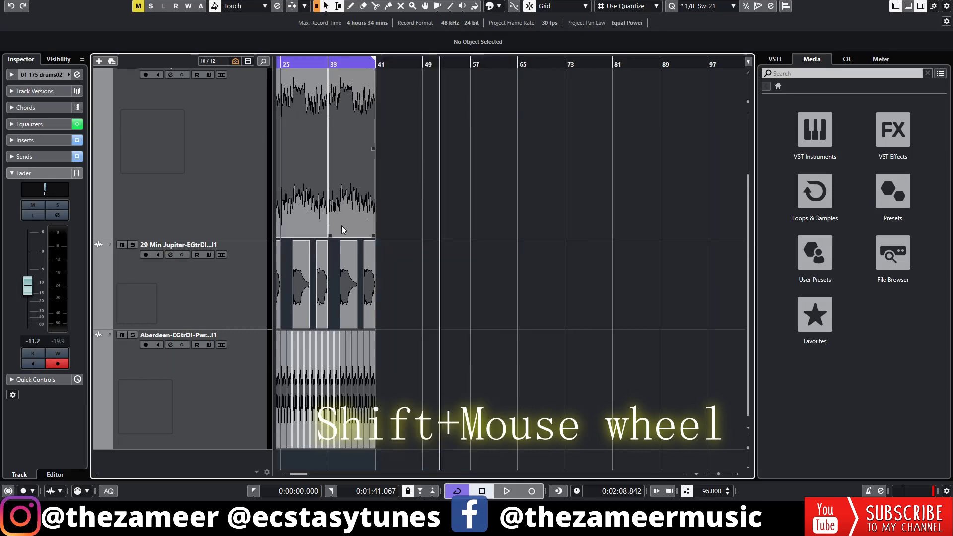
scroll(342, 229, right, 3)
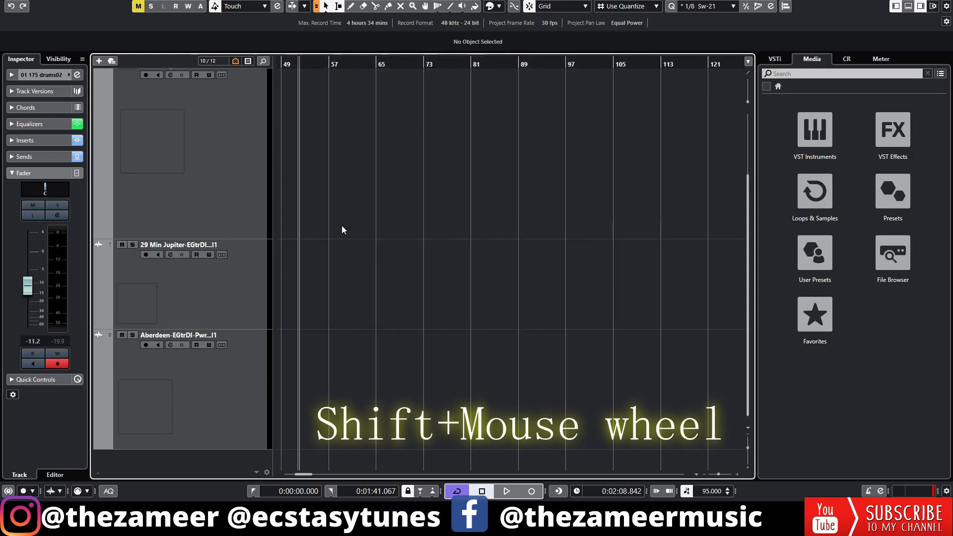
scroll(341, 230, left, 3)
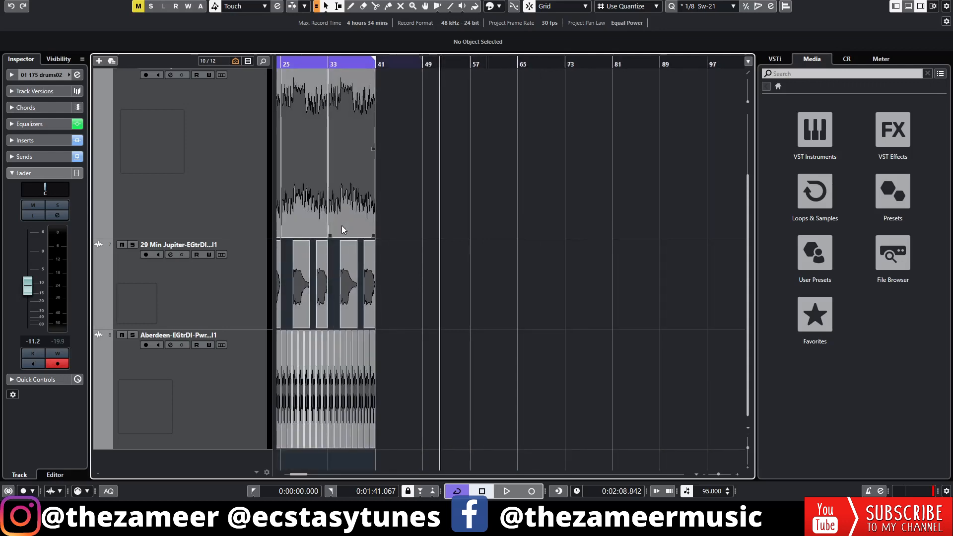
scroll(341, 229, left, 3)
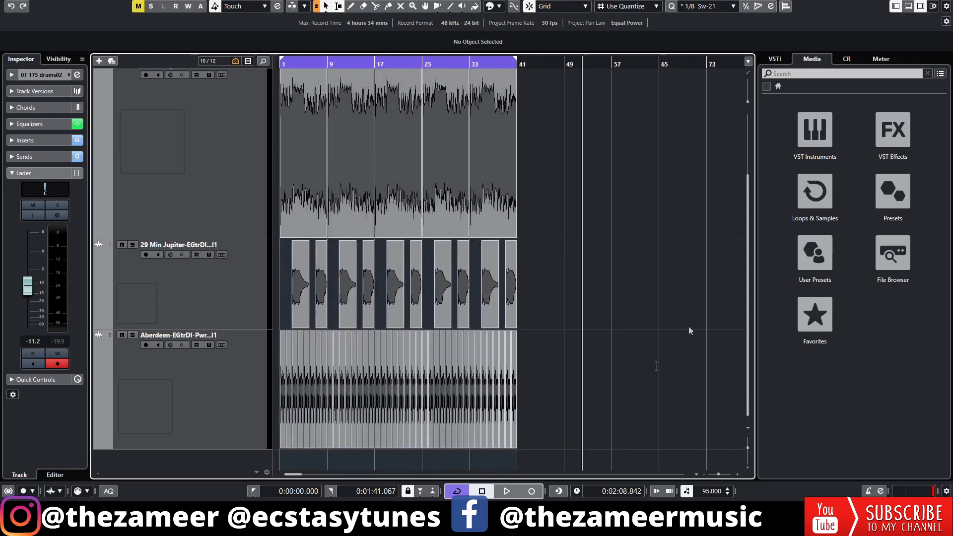
scroll(419, 332, up, 3)
scroll(423, 284, up, 3)
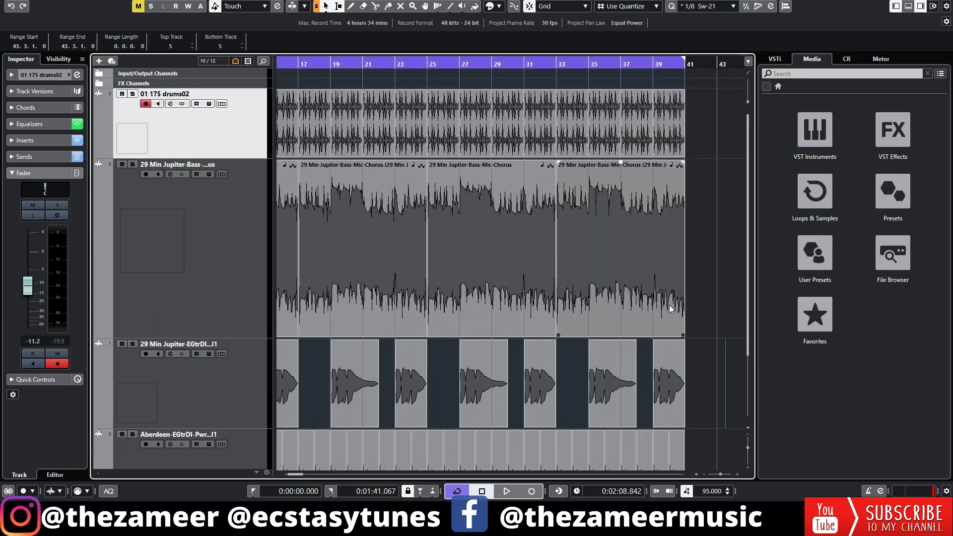
click(726, 278)
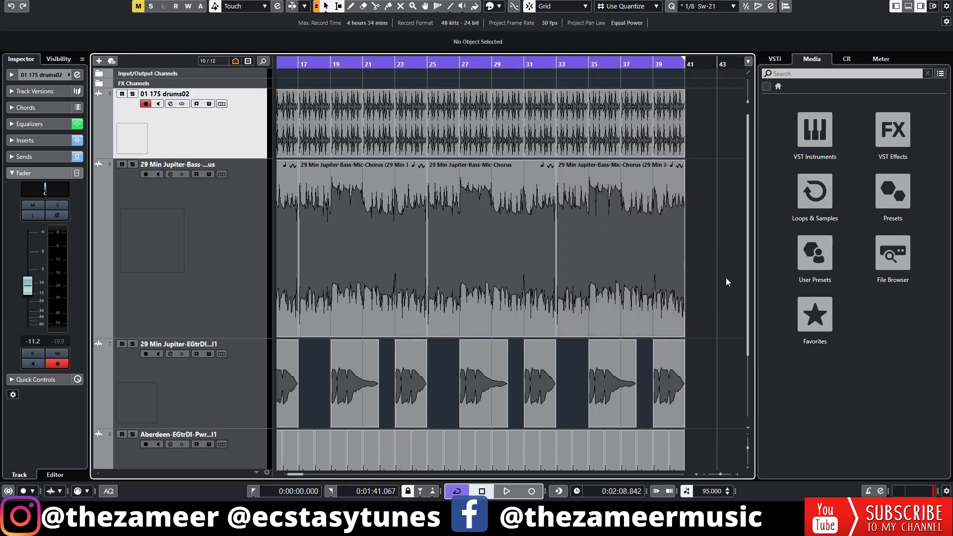
Step: Open the bass audio event that starts at bar 33 for sample editing
double_click(626, 266)
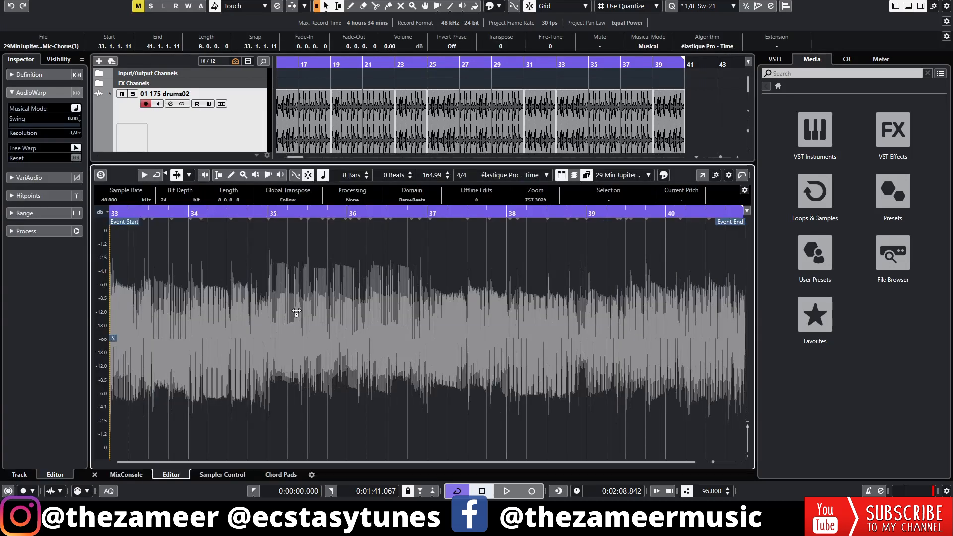
scroll(297, 312, up, 1)
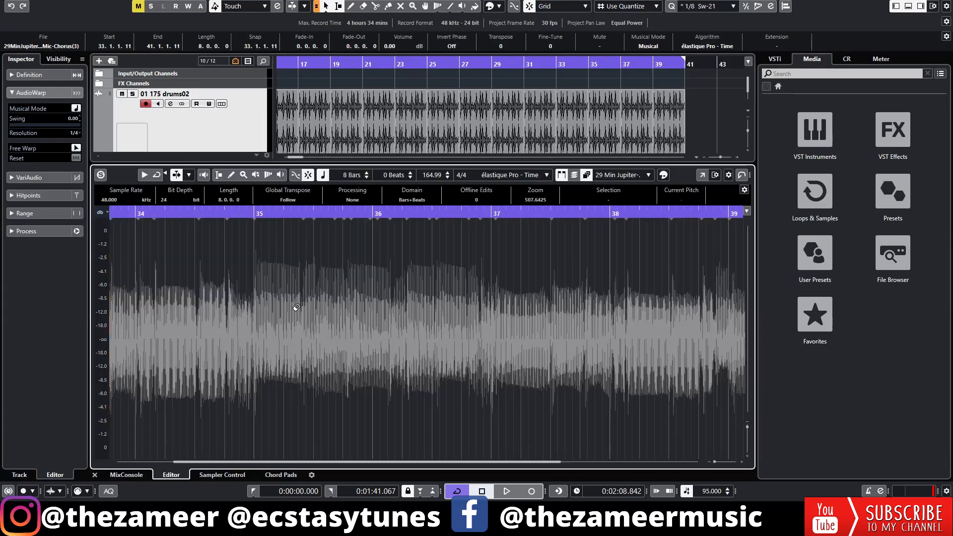
scroll(297, 308, down, 1)
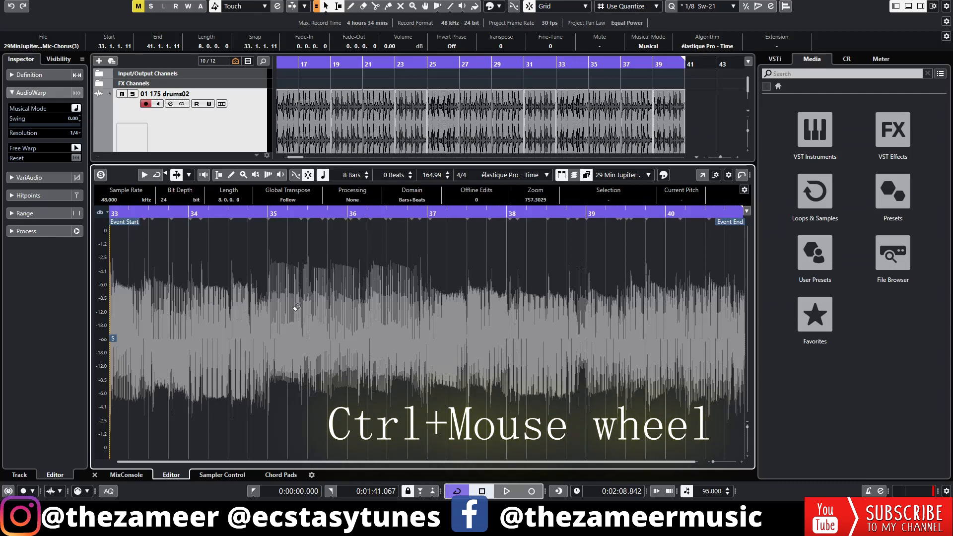
scroll(296, 308, up, 3)
scroll(294, 309, down, 3)
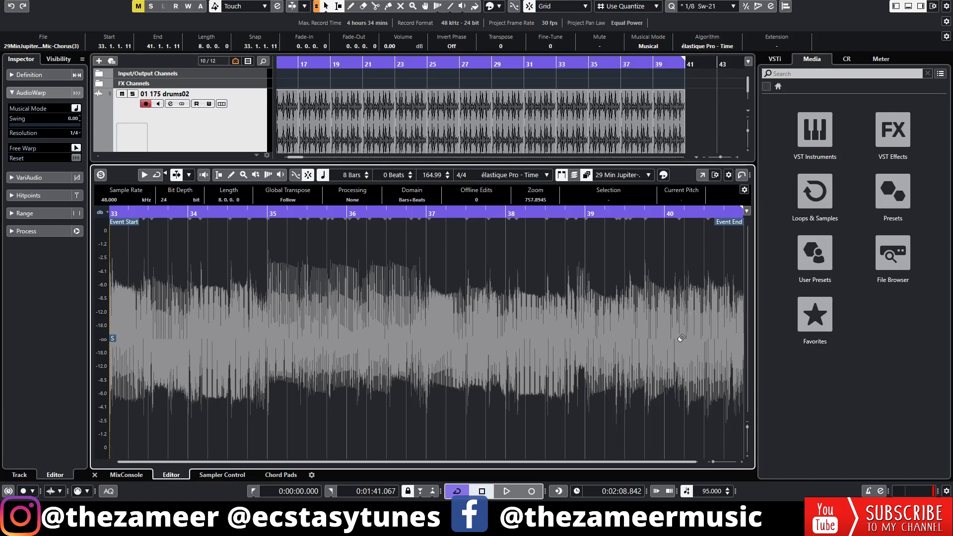
Step: Add three warp markers around bar 40 of the bass waveform, nudging the ones near 40.1 and 40.2 slightly earlier
scroll(706, 310, up, 5)
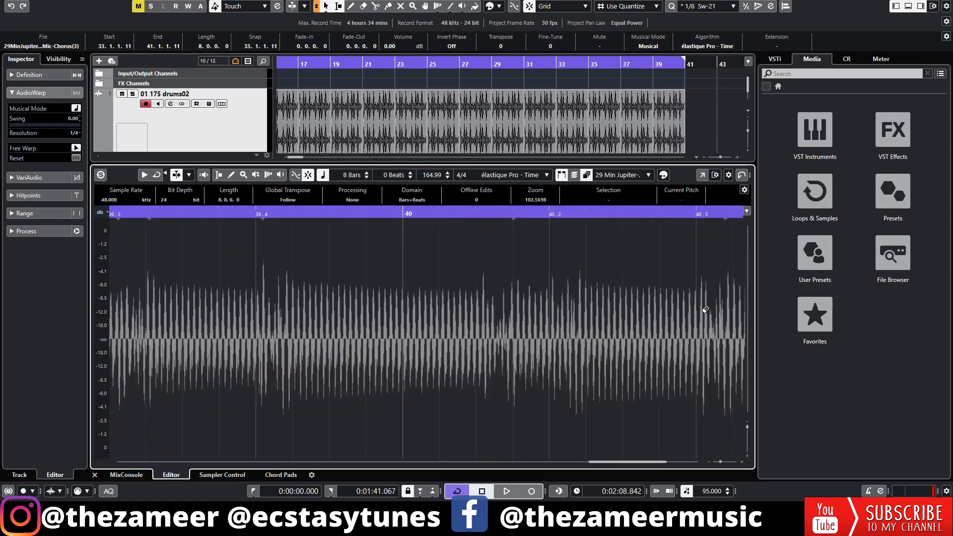
click(502, 258)
drag(568, 240, 560, 241)
drag(407, 247, 397, 248)
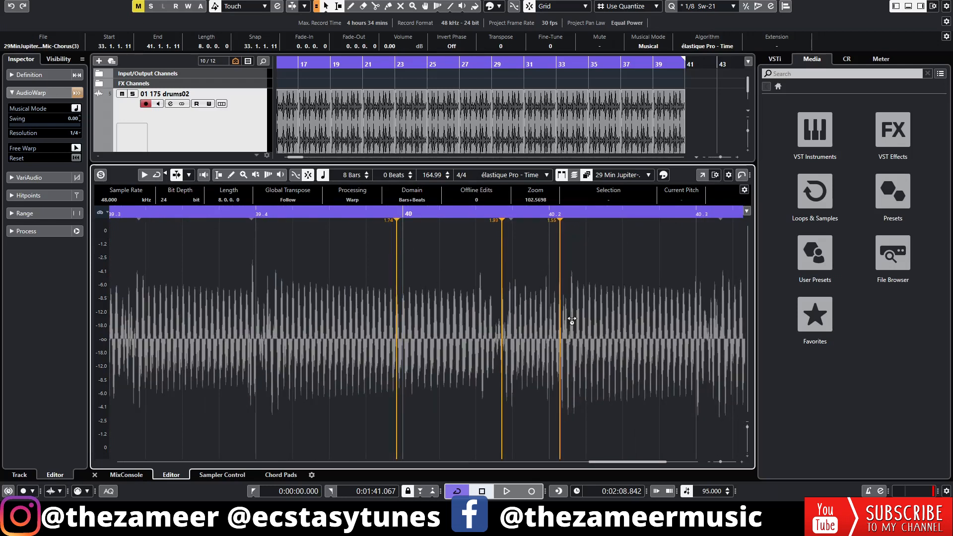
Step: Examine the warp-marked passage around bar 40 at different magnifications, up to the event end
scroll(572, 315, down, 5)
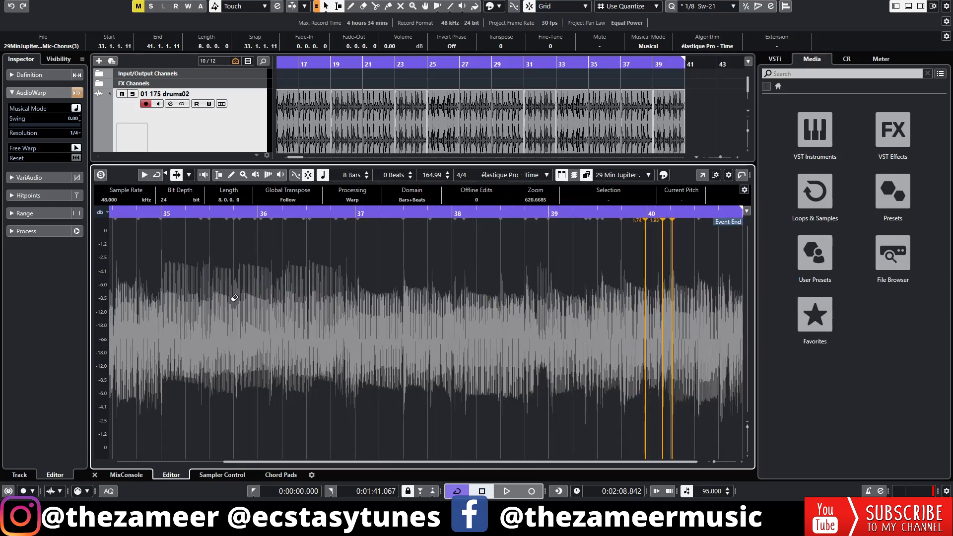
scroll(227, 301, up, 5)
scroll(227, 301, down, 6)
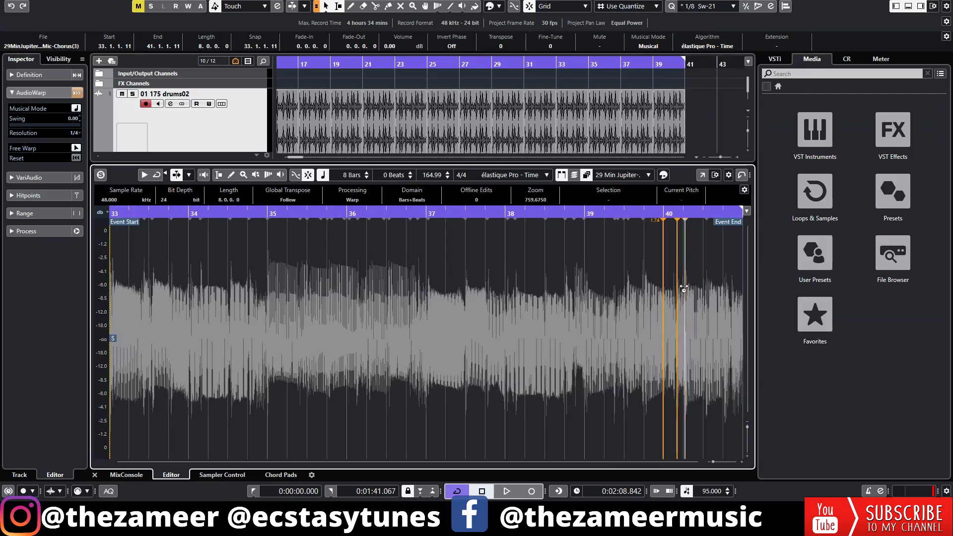
scroll(687, 285, up, 7)
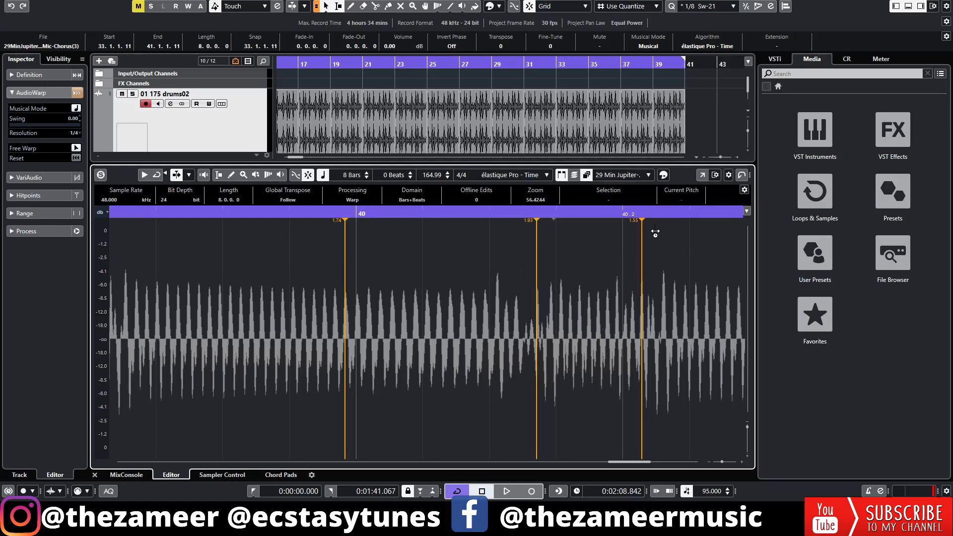
key(g)
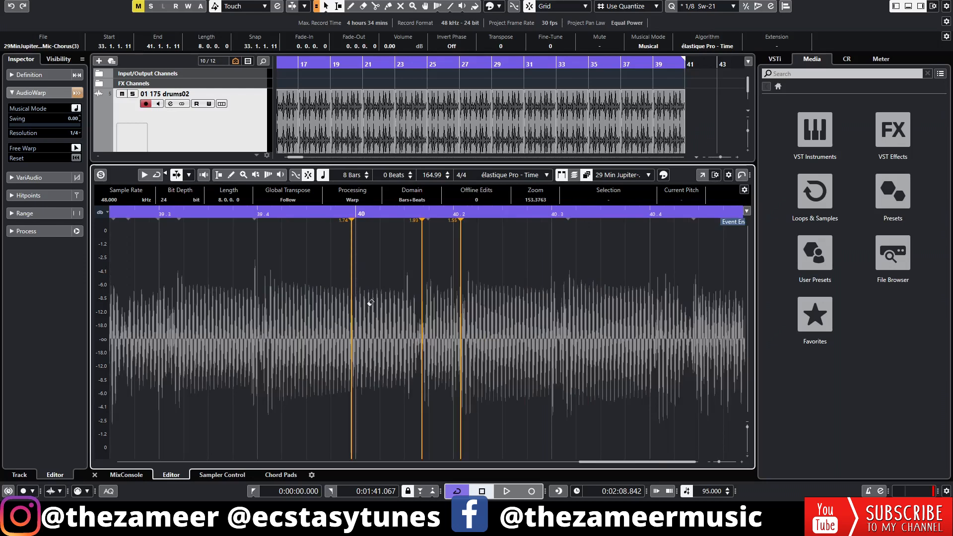
scroll(681, 319, left, 2)
scroll(681, 319, right, 3)
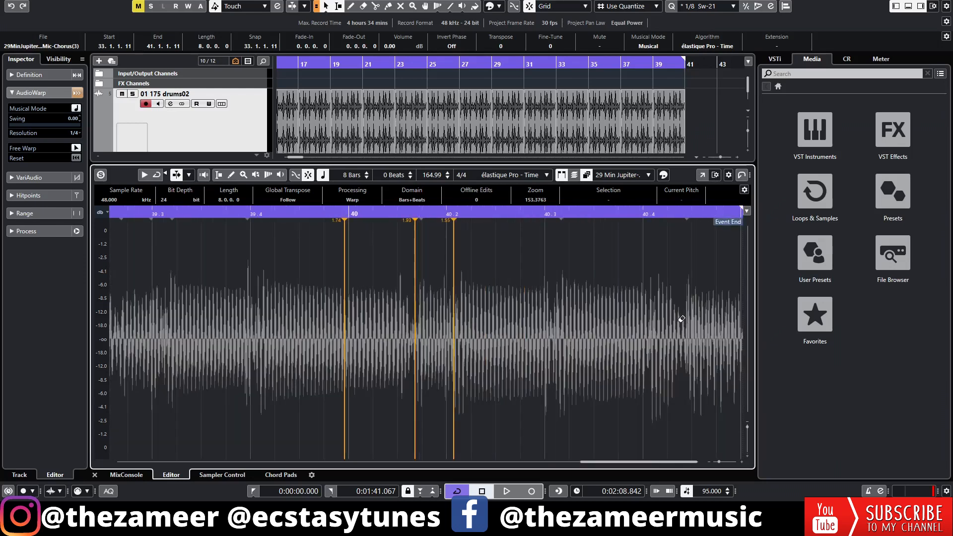
Step: Add four warp markers to the bass waveform at 37.3, 37.4, bar 38 and midway between 38.1 and 38.2
scroll(374, 323, left, 8)
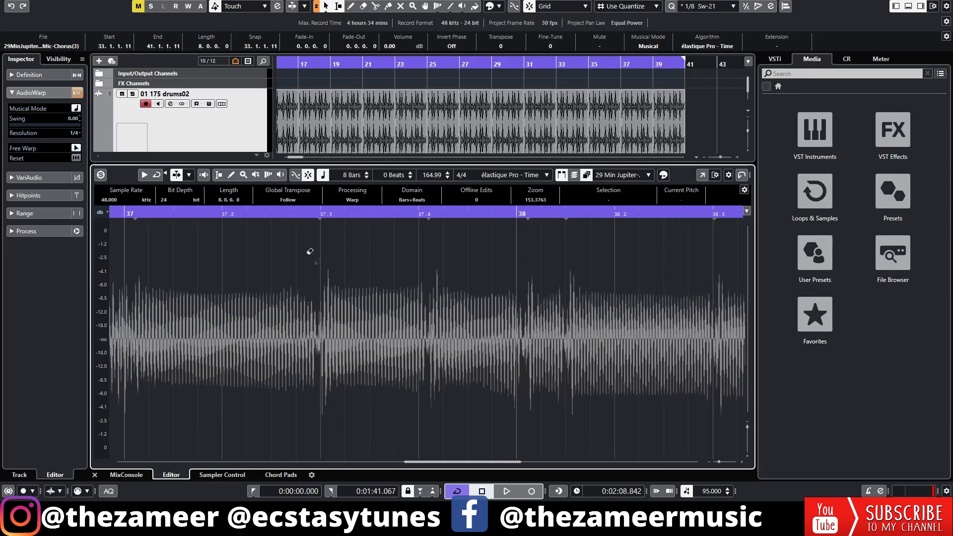
click(321, 241)
drag(431, 256, 419, 257)
drag(518, 247, 567, 245)
click(564, 245)
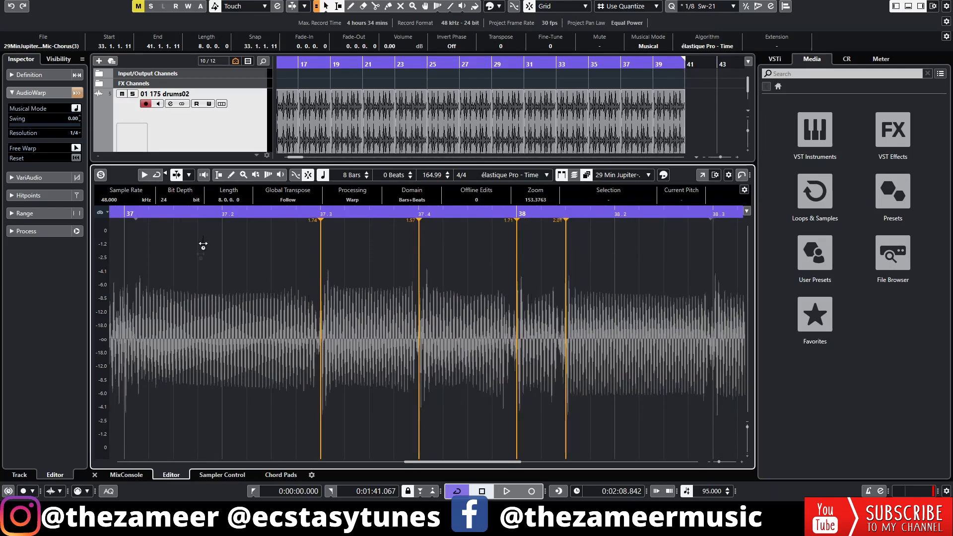
Step: Add warp markers to the bass waveform at 36.3 and just before bar 37, and close the sample editor
scroll(191, 276, right, 2)
scroll(192, 276, right, 3)
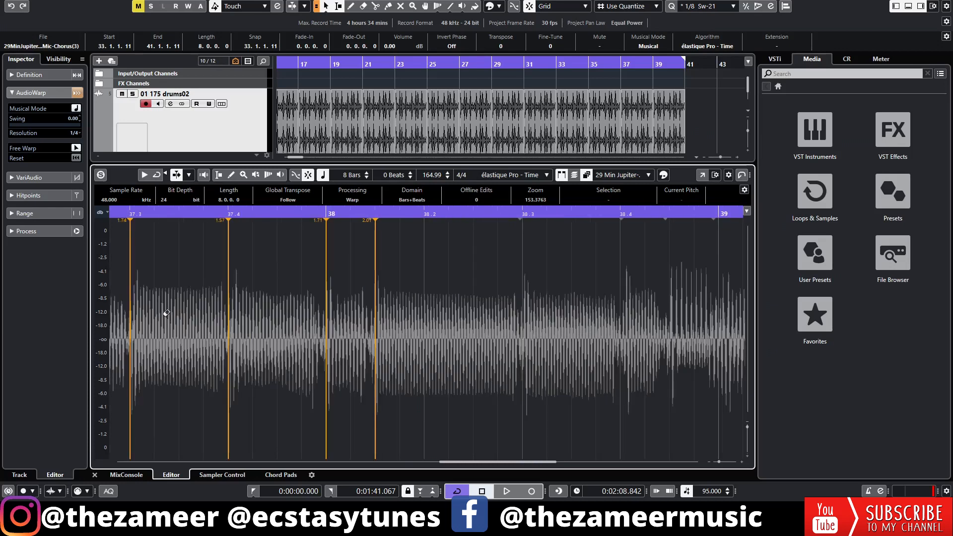
scroll(166, 309, left, 10)
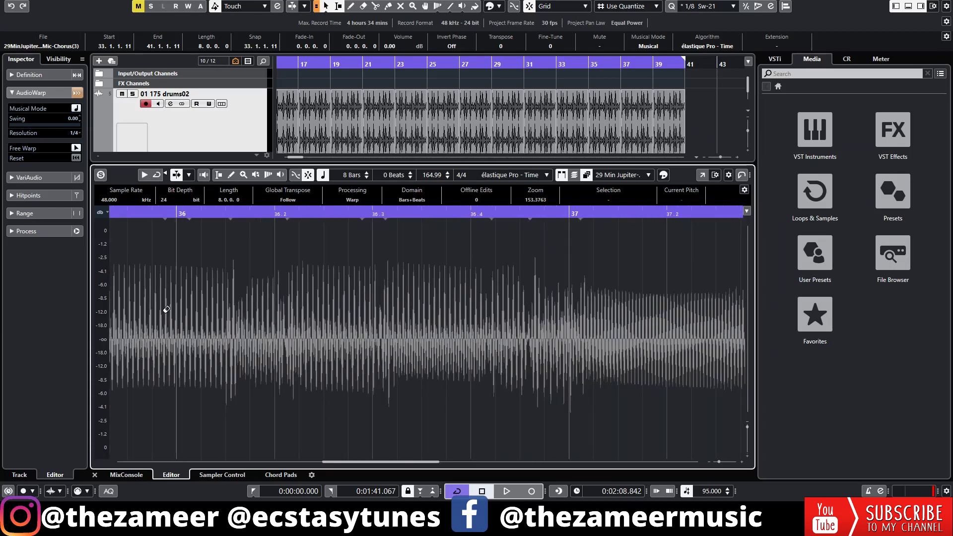
click(379, 243)
drag(580, 260, 563, 260)
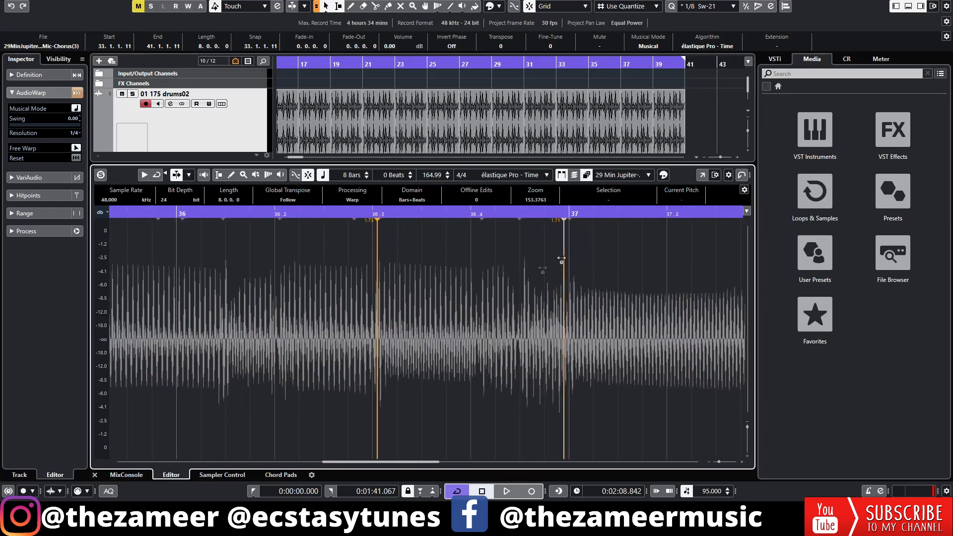
scroll(296, 319, down, 3)
scroll(395, 308, down, 2)
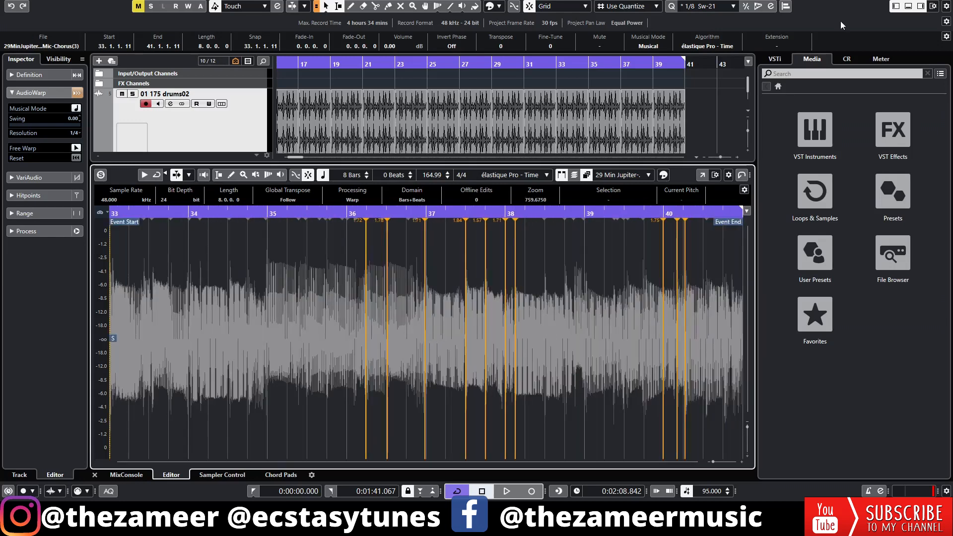
click(909, 6)
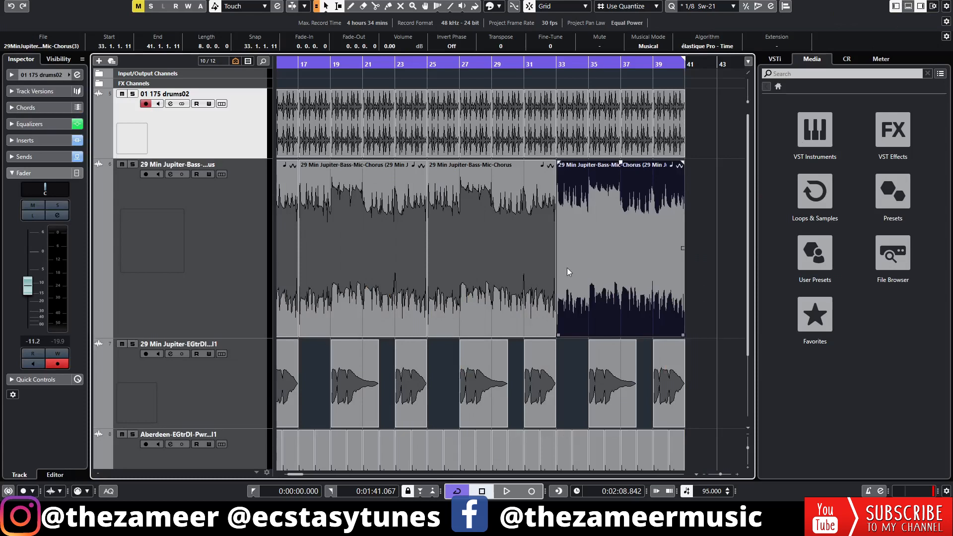
Step: Add one MIDI track to the project
scroll(569, 272, down, 2)
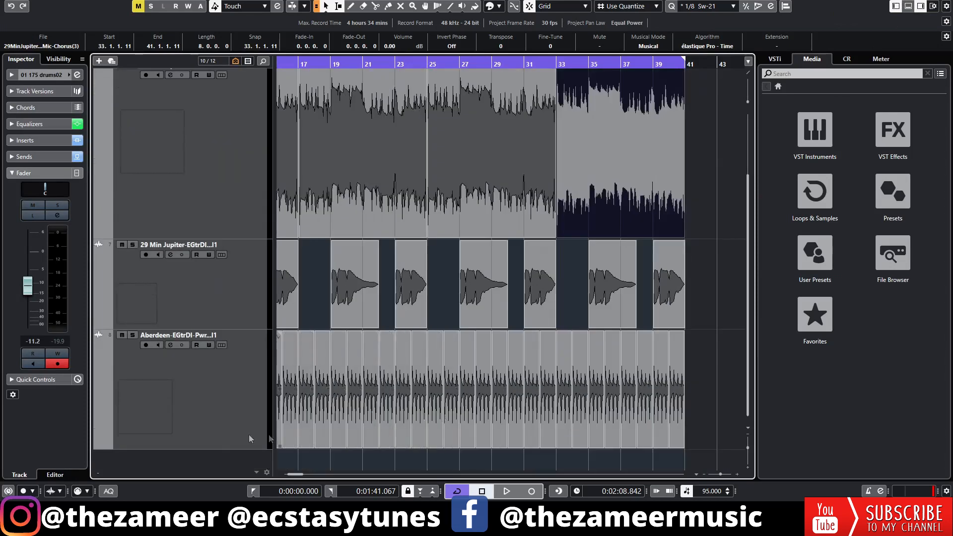
click(99, 61)
click(549, 153)
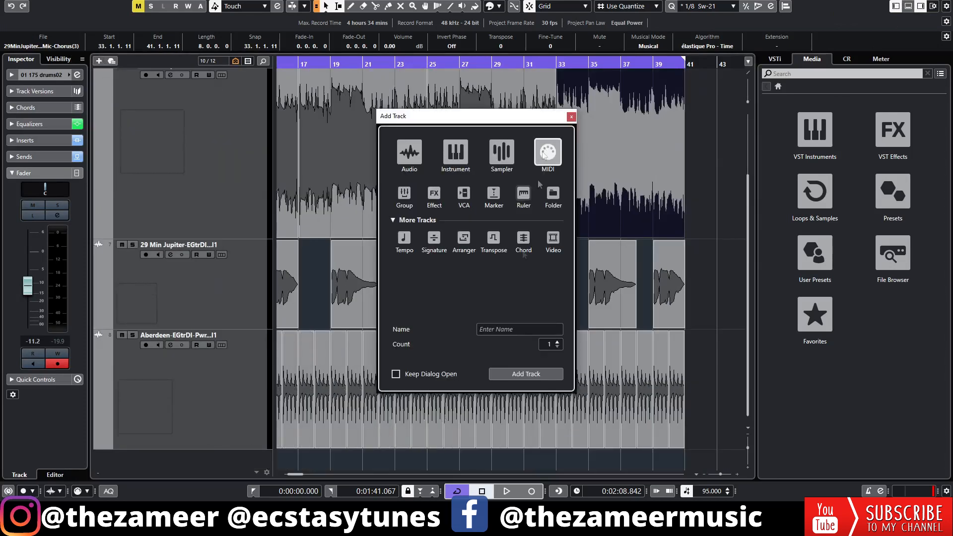
click(526, 375)
scroll(659, 344, down, 3)
scroll(345, 247, up, 5)
Step: Draw a two-bar part starting at 14.4.1 on the new MIDI track and open it for note editing
alt+drag(288, 214, 320, 192)
drag(313, 233, 298, 238)
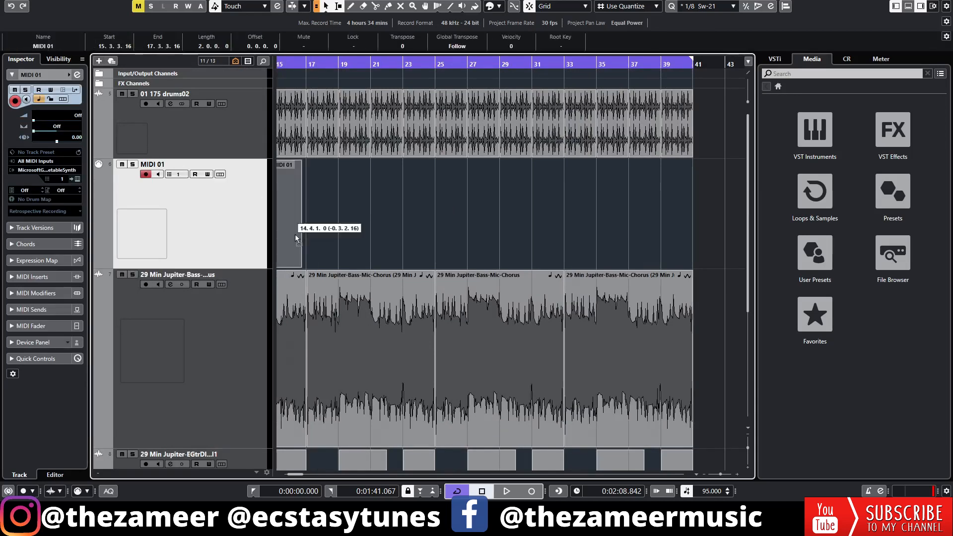
double_click(298, 238)
Step: Draw eight swung eighth notes filling bar 15, alternating lower and higher pitches between about C#3 and A3
alt+click(364, 296)
drag(416, 278, 459, 278)
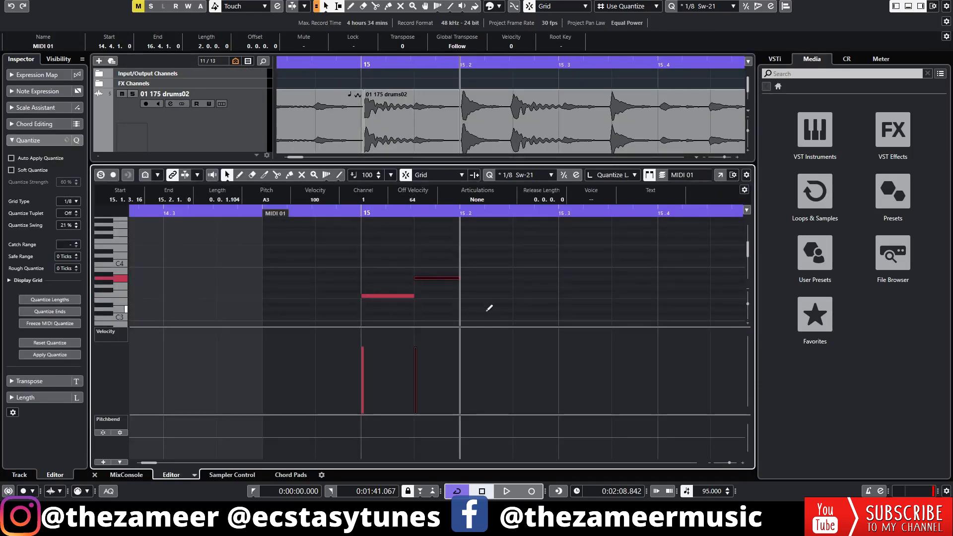
click(474, 304)
click(521, 291)
click(564, 310)
click(621, 287)
click(665, 314)
click(718, 287)
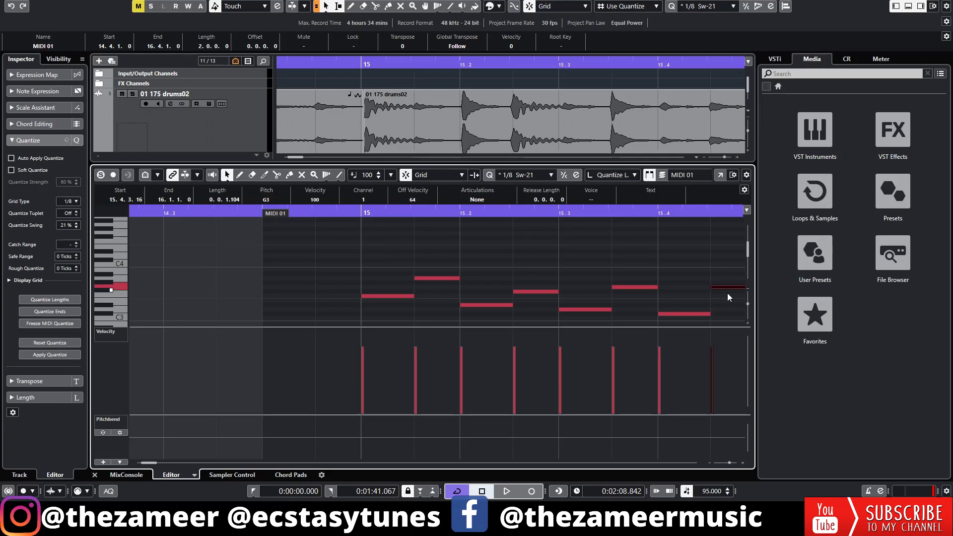
Step: Draw six swung eighth notes from the start of bar 16 to 16.4, including C#4, D4 and a final D#3
scroll(728, 293, right, 3)
scroll(728, 292, right, 1)
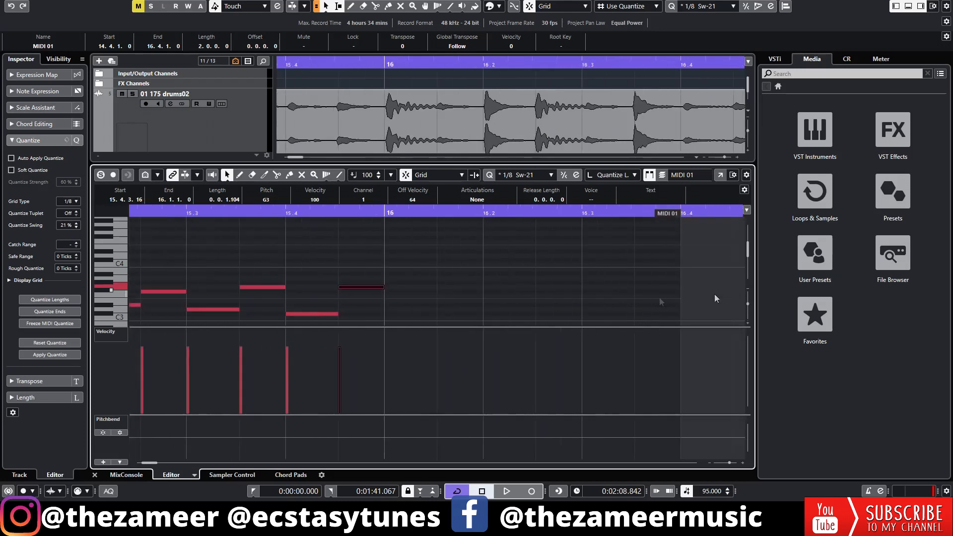
click(398, 278)
click(446, 260)
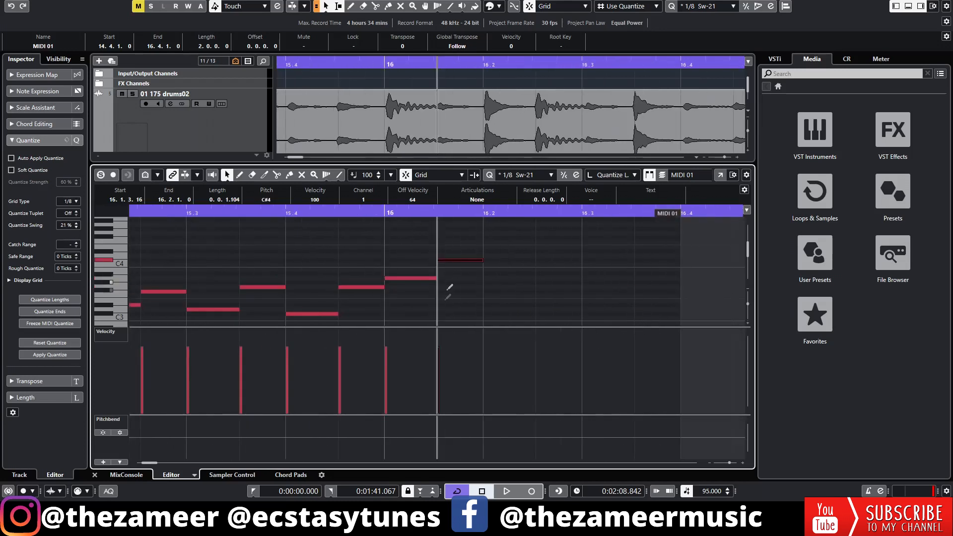
click(500, 282)
click(562, 256)
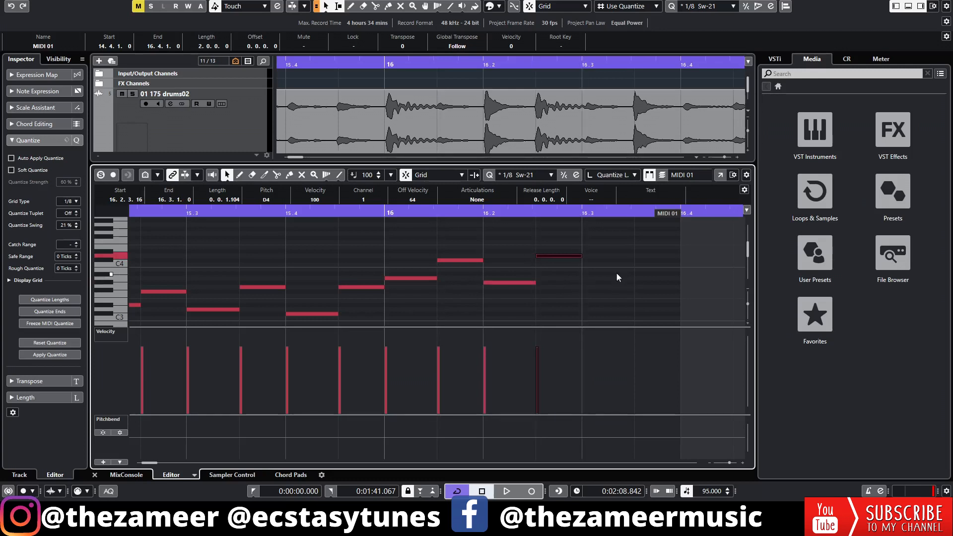
scroll(615, 274, right, 2)
click(348, 287)
click(398, 305)
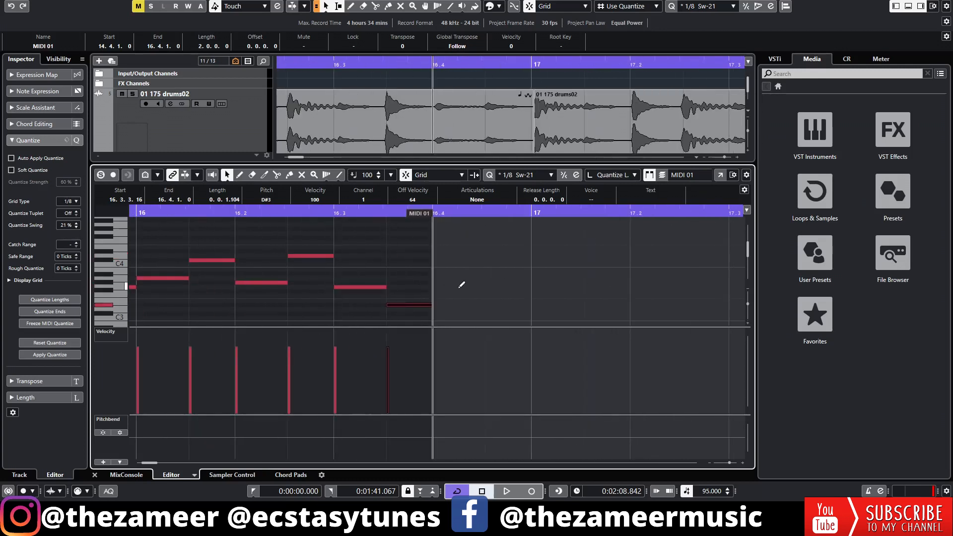
scroll(462, 284, left, 5)
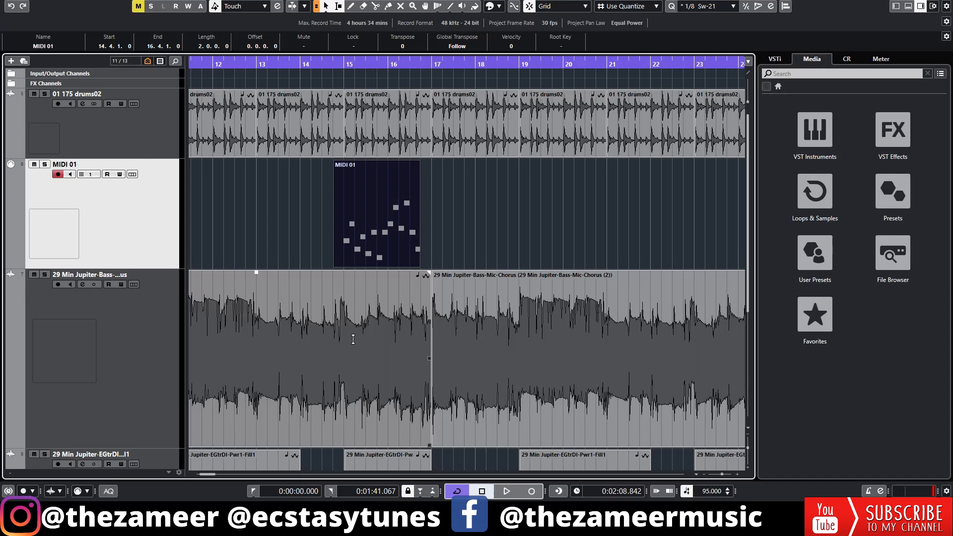
Step: Open the mixer and try channel 4's reverb fader at -13.6 and the delay fader at -16.5, returning each to 0.00
key(F3)
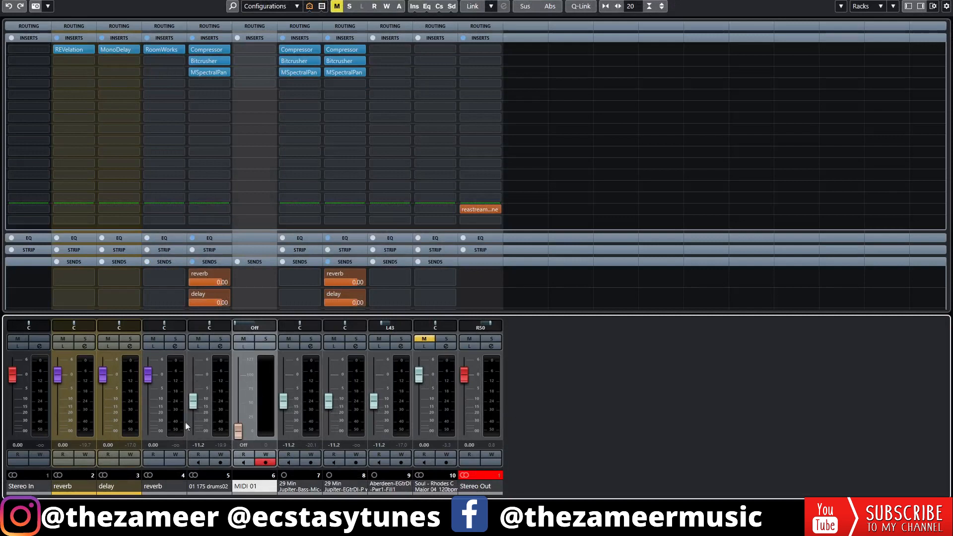
click(157, 405)
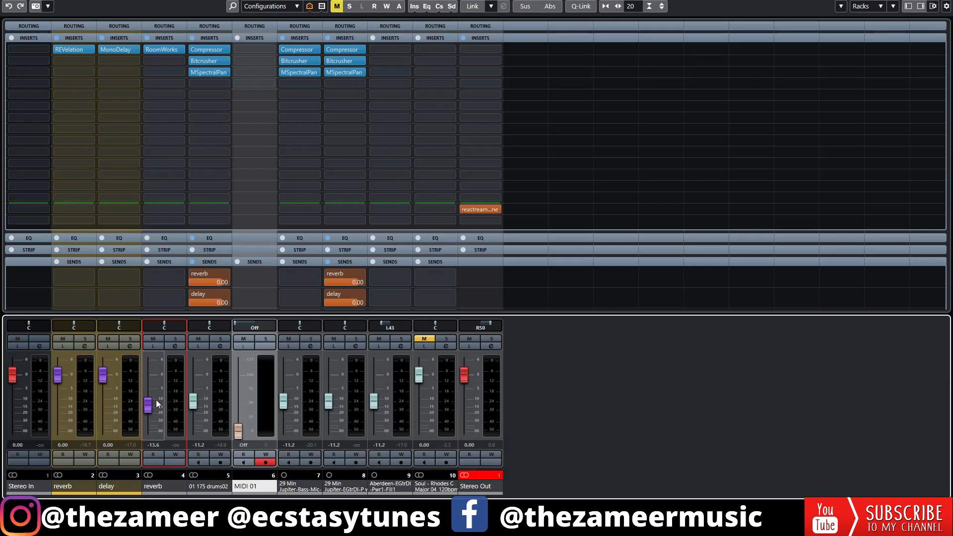
click(9, 7)
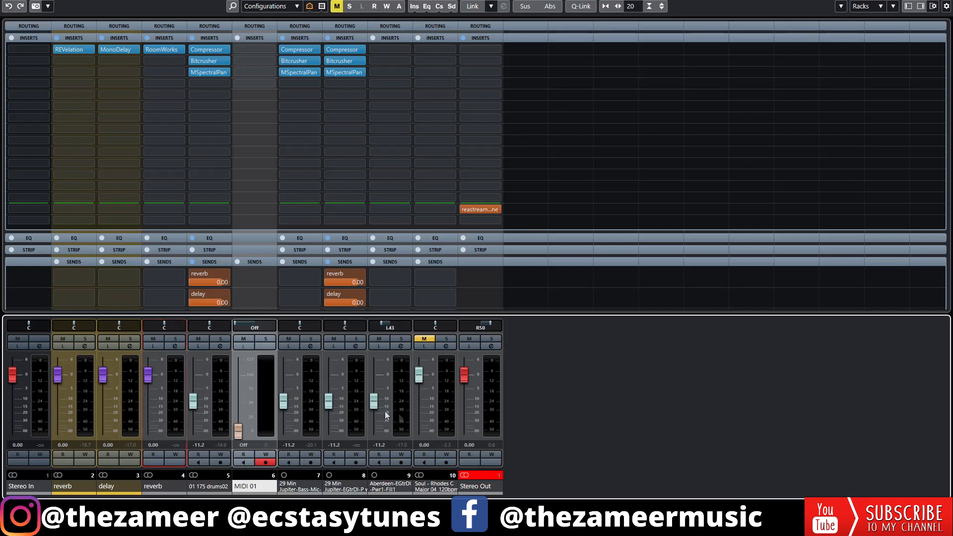
click(110, 410)
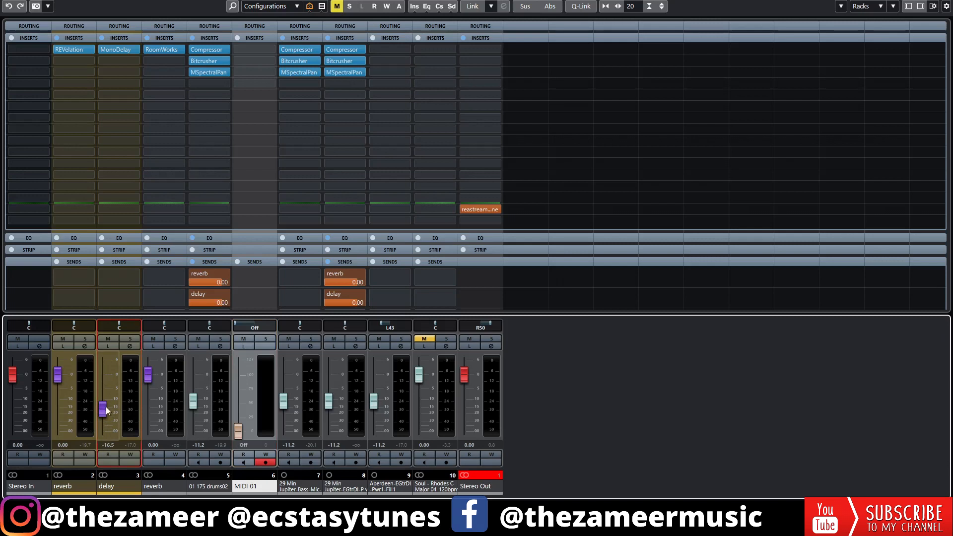
ctrl+click(105, 408)
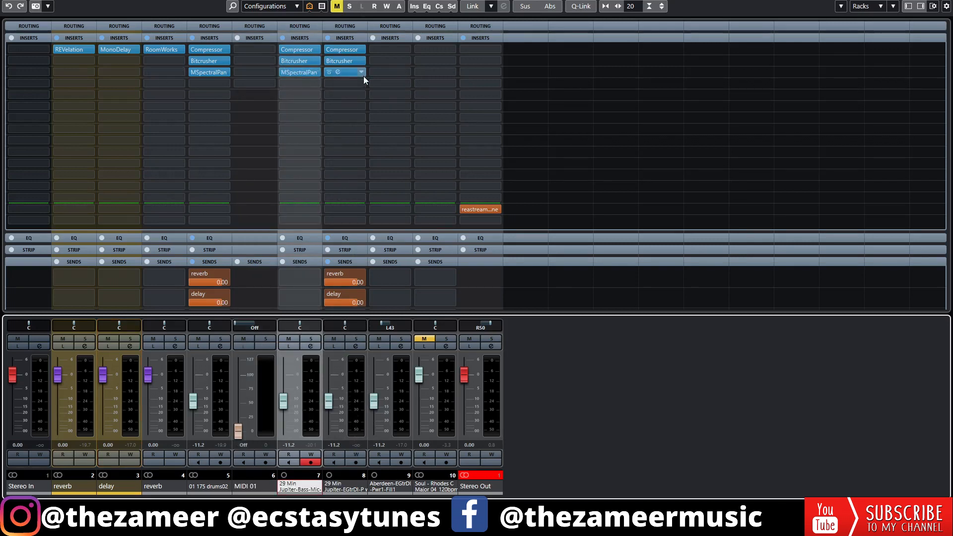
Step: Copy the channel settings of 29 Min Jupiter-EGtrDI-Pwr1-Fill1 and paste them onto the Aberdeen-EGtrDI-Pwr1-Fill1 channel
click(335, 491)
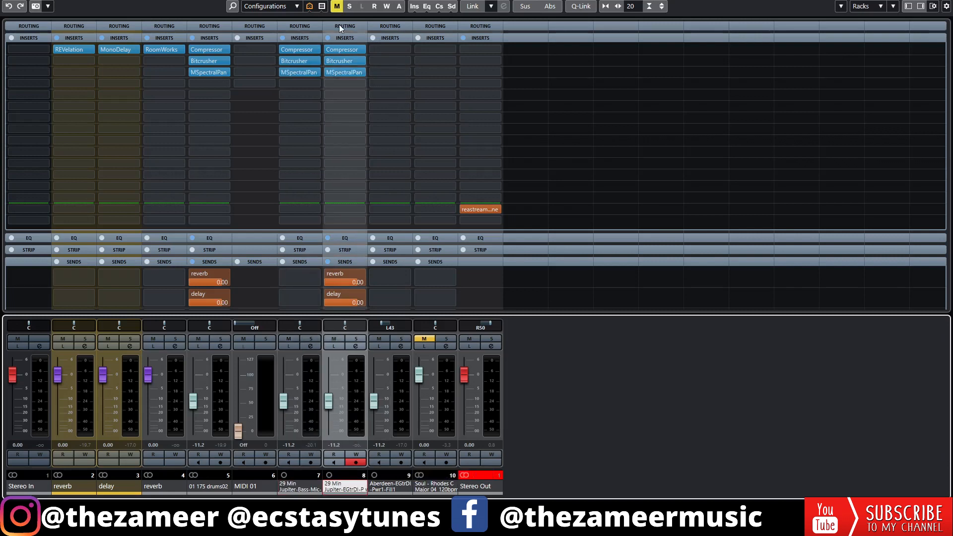
right_click(342, 487)
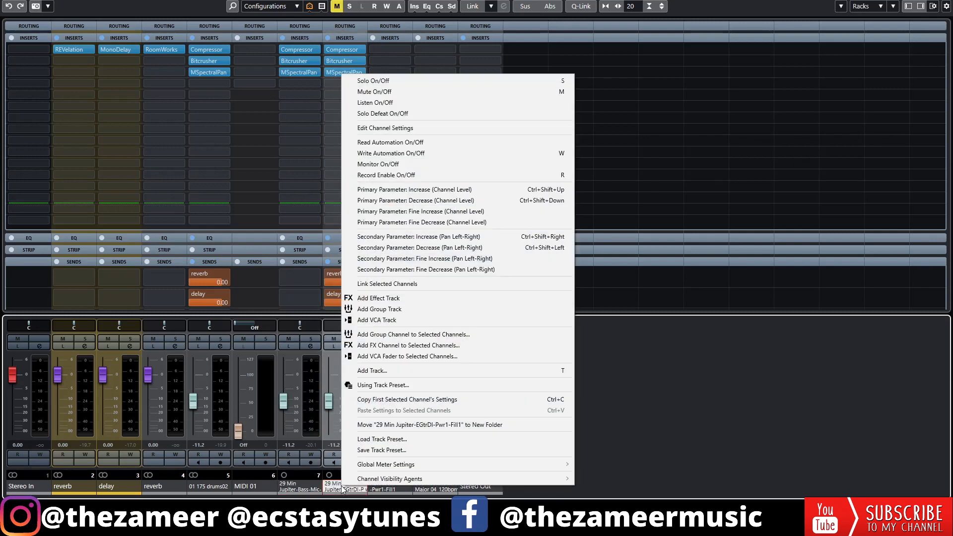
click(392, 400)
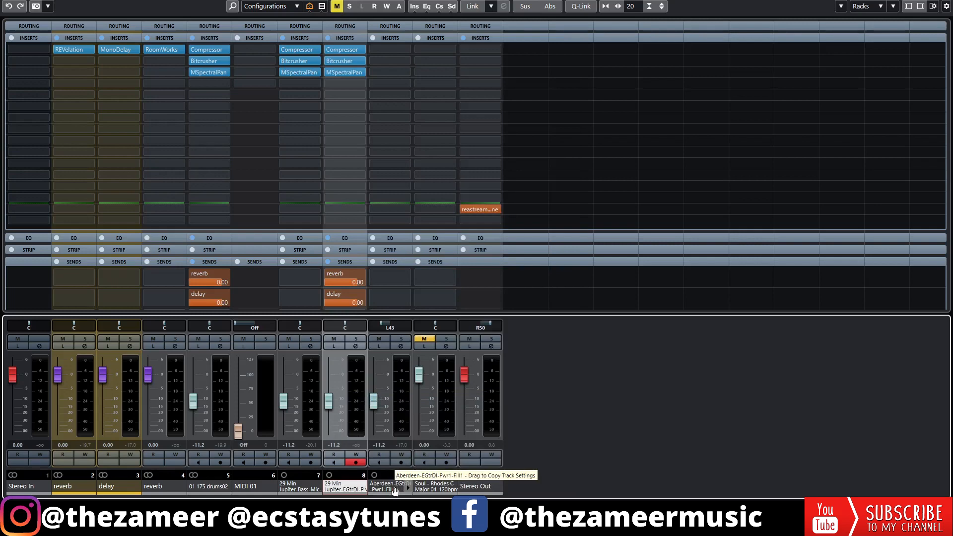
click(395, 491)
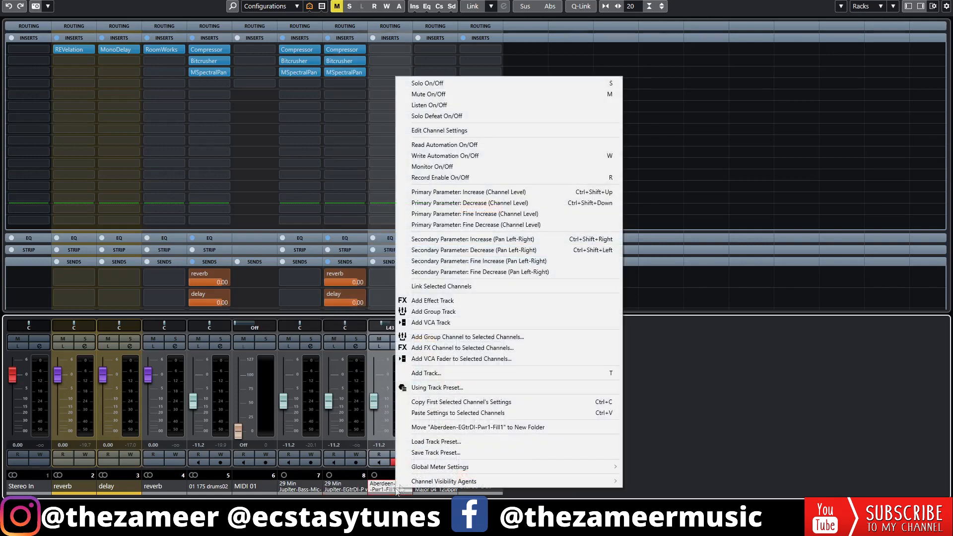
click(486, 413)
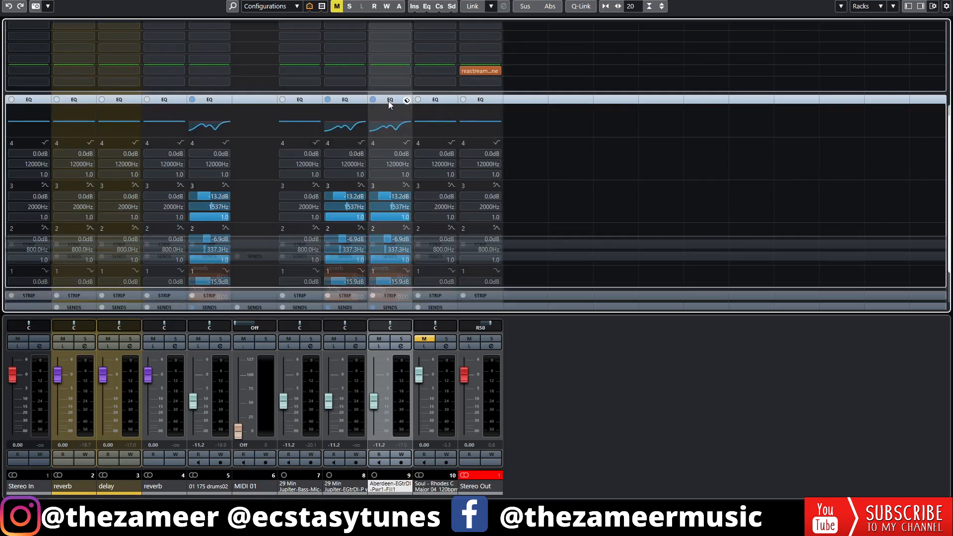
Step: Collapse the EQ rack and copy the Aberdeen channel's inserts to the Soul - Rhodes and delay channels
click(388, 101)
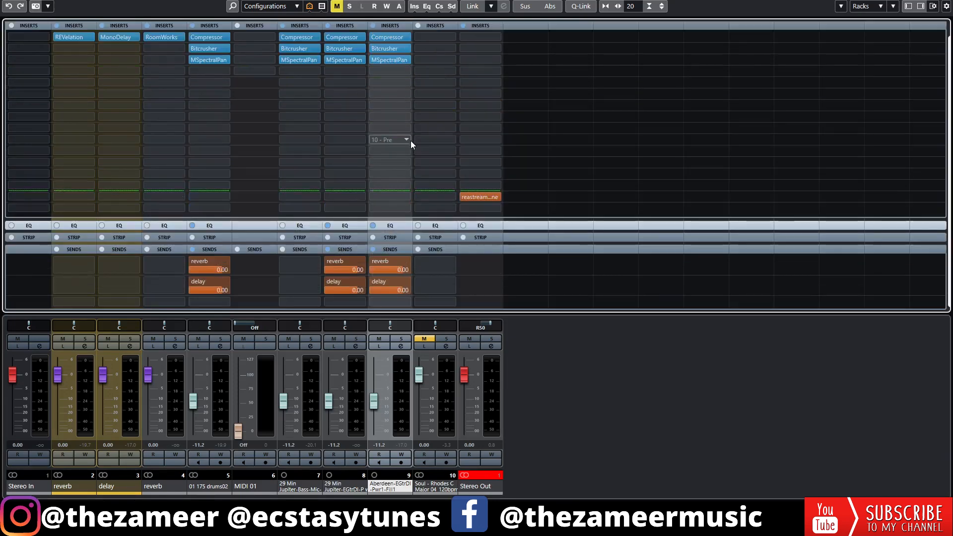
right_click(391, 25)
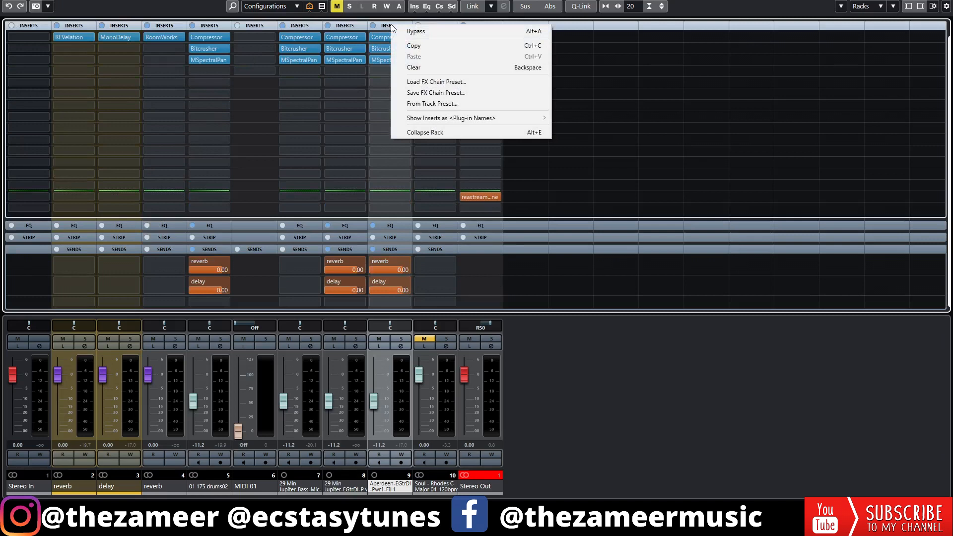
click(411, 45)
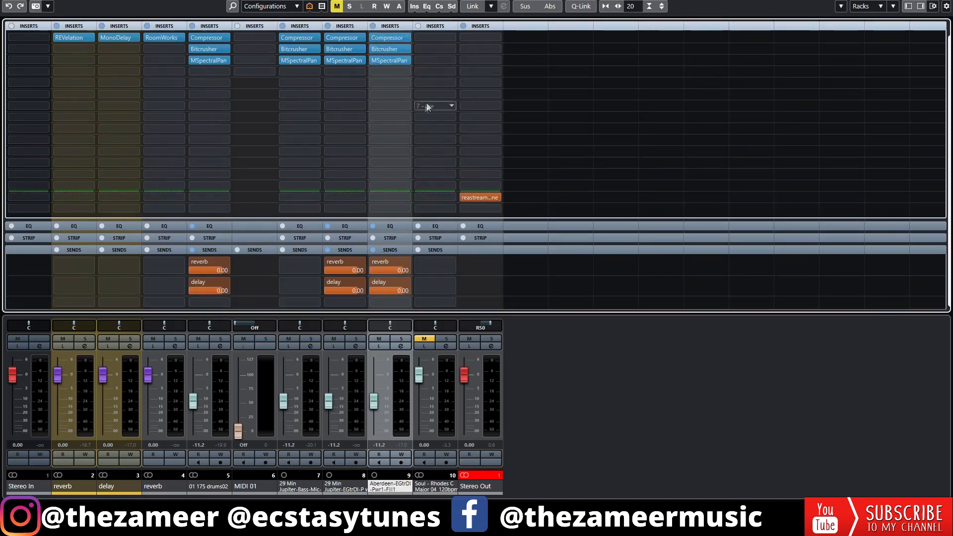
right_click(437, 28)
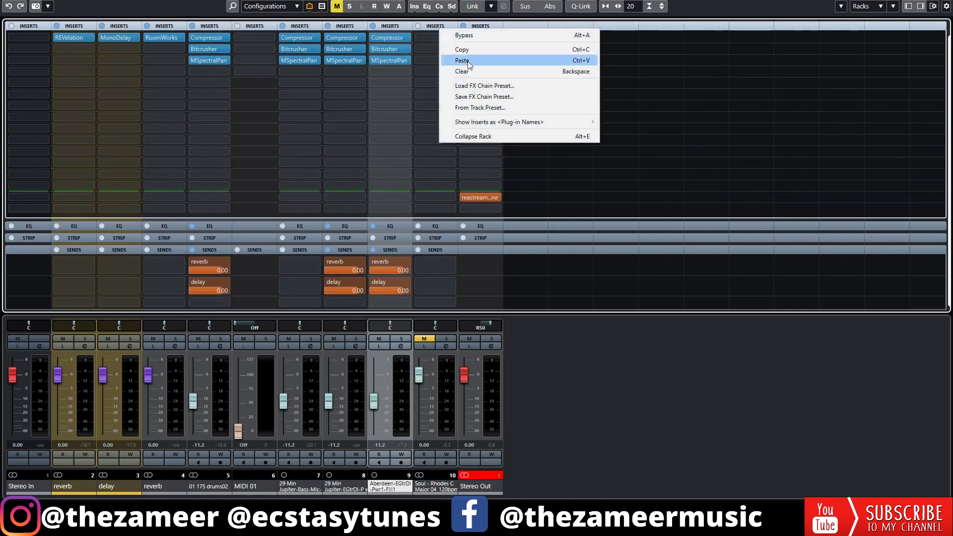
click(491, 57)
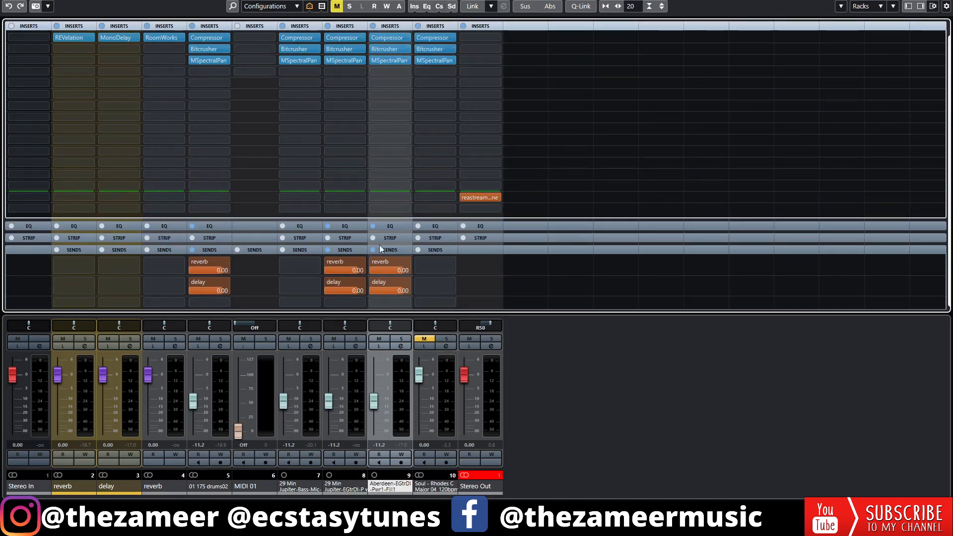
drag(417, 491, 143, 78)
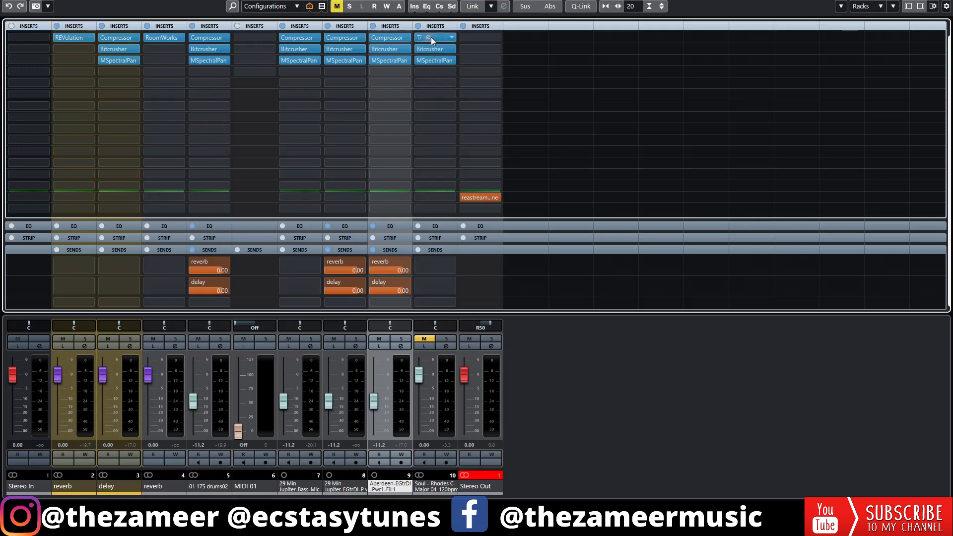
Step: Clear all inserts from the Soul - Rhodes channel and the Aberdeen-EGtrDI-Pwr1-Fill1 channel
right_click(438, 23)
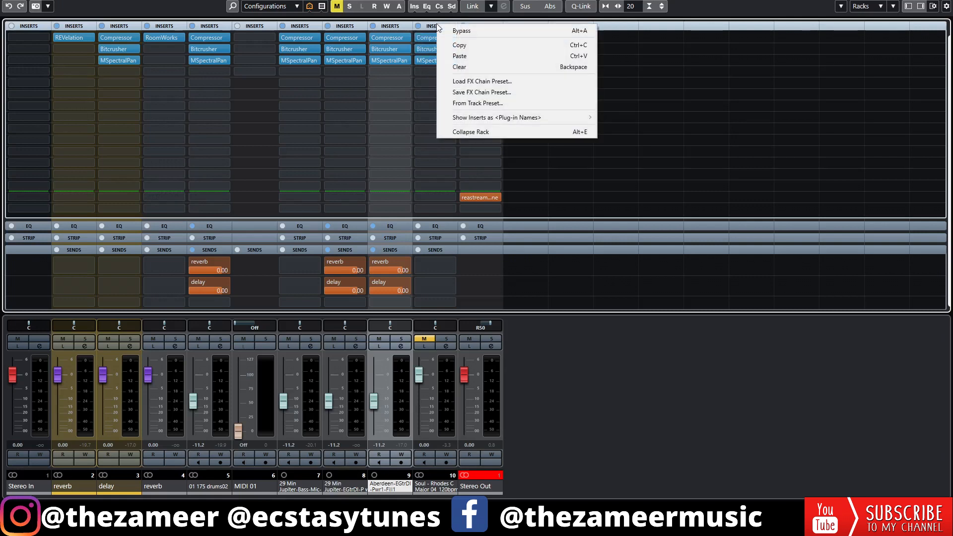
click(457, 68)
click(453, 267)
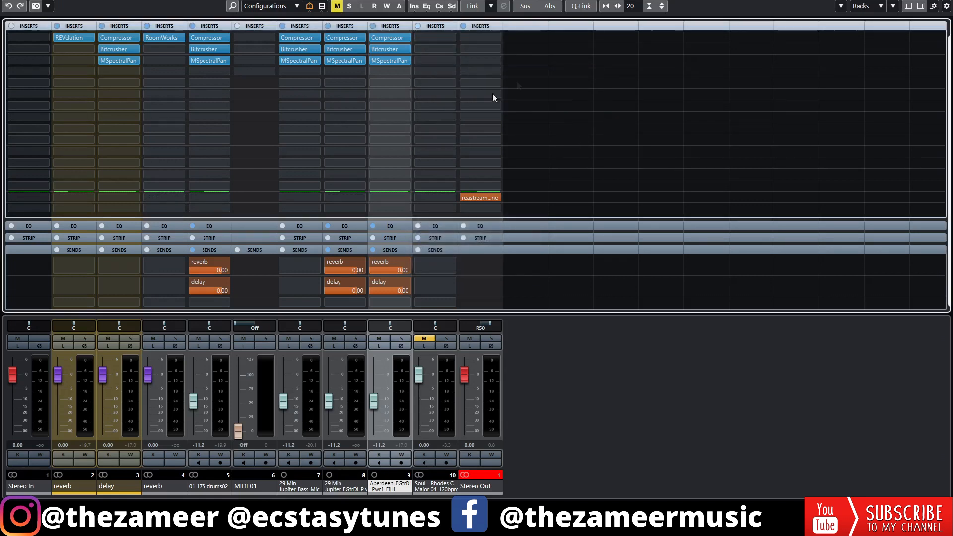
right_click(402, 28)
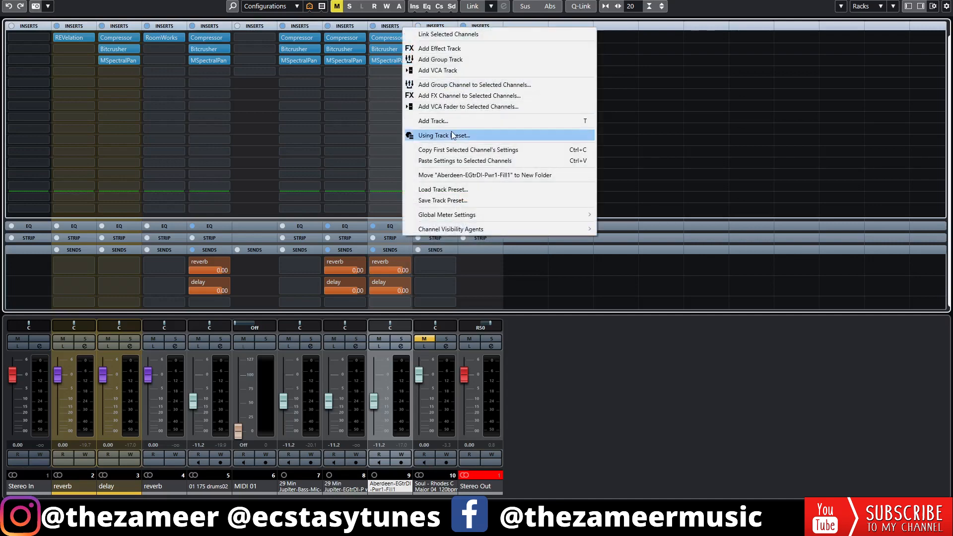
right_click(387, 25)
click(409, 68)
click(455, 264)
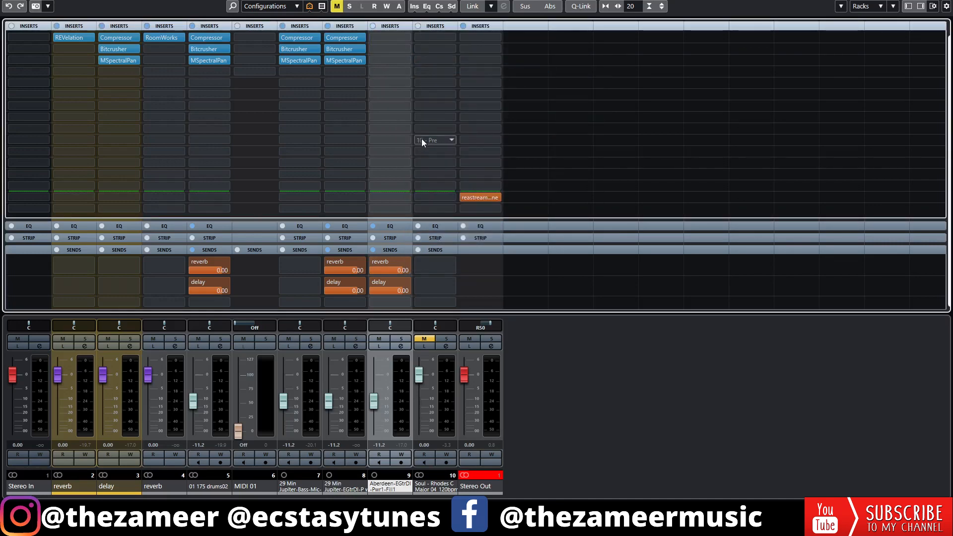
Step: Return to the project window, display the 29 Min Jupiter-EGtrDI track's inserts and reset its whole inserts rack
key(F3)
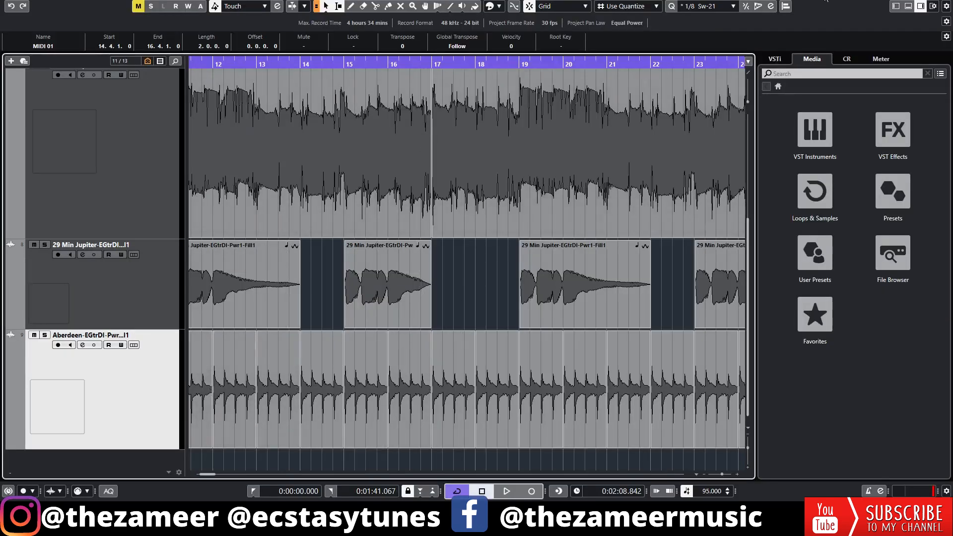
click(896, 6)
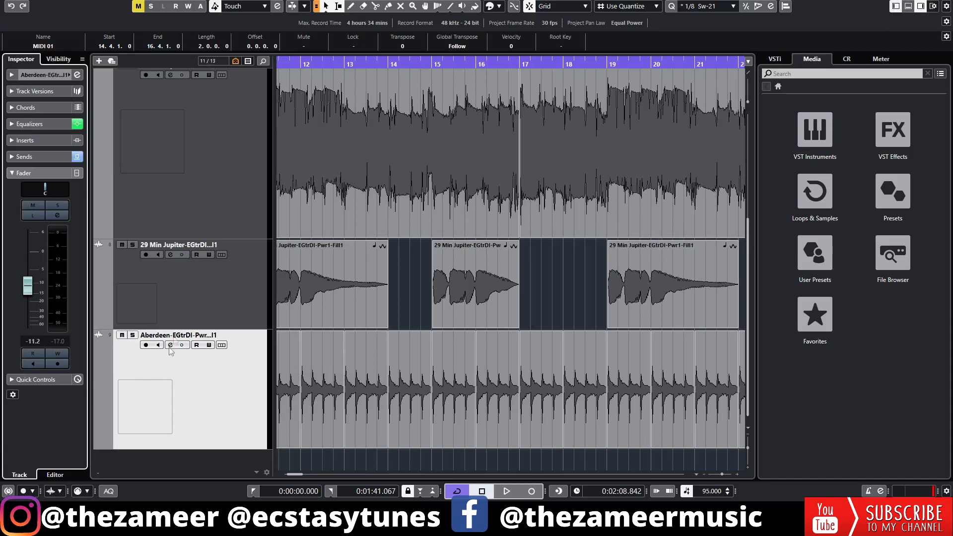
click(181, 308)
click(60, 141)
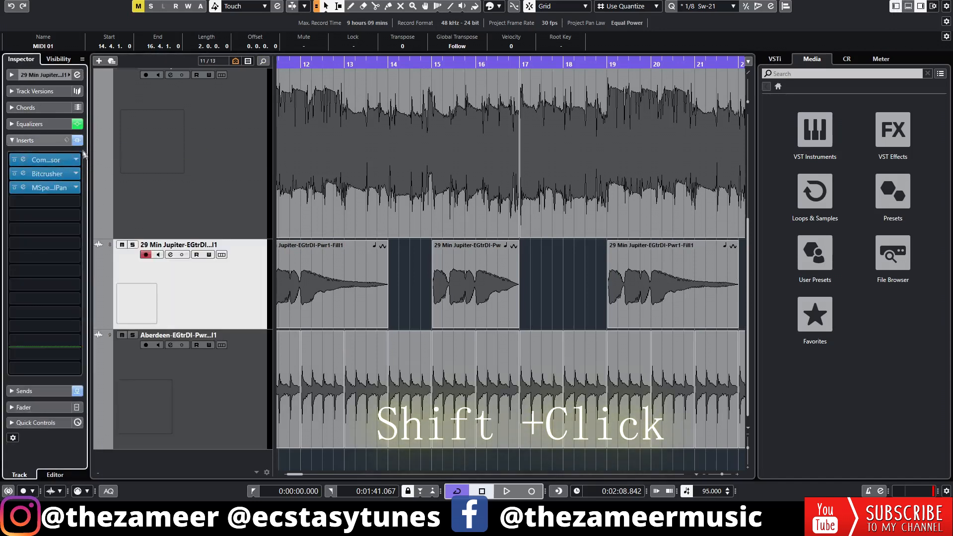
shift+click(77, 142)
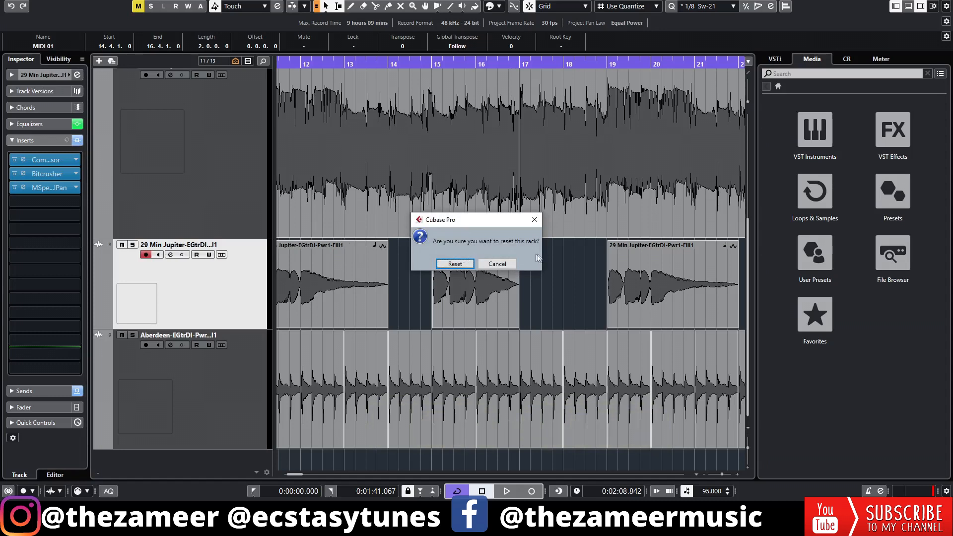
click(454, 263)
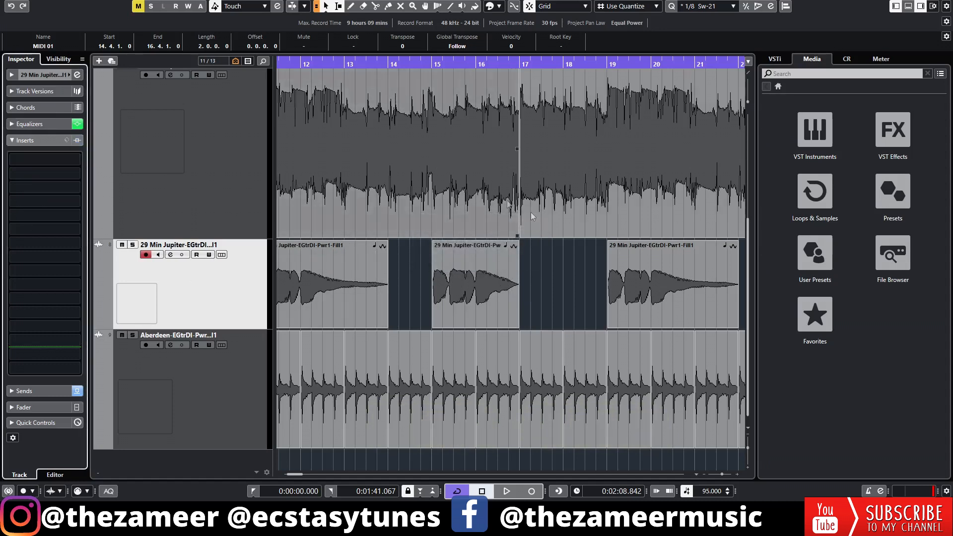
scroll(456, 303, down, 6)
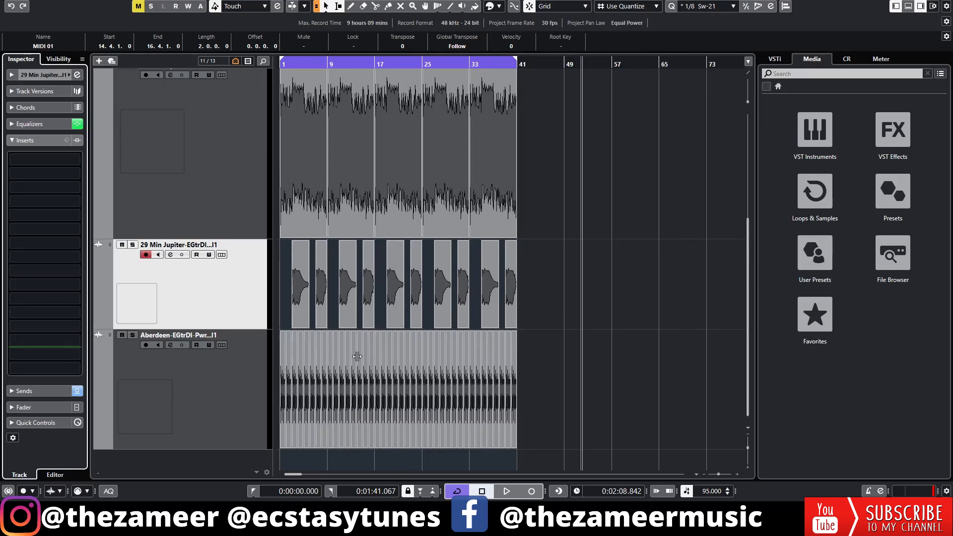
scroll(344, 356, up, 4)
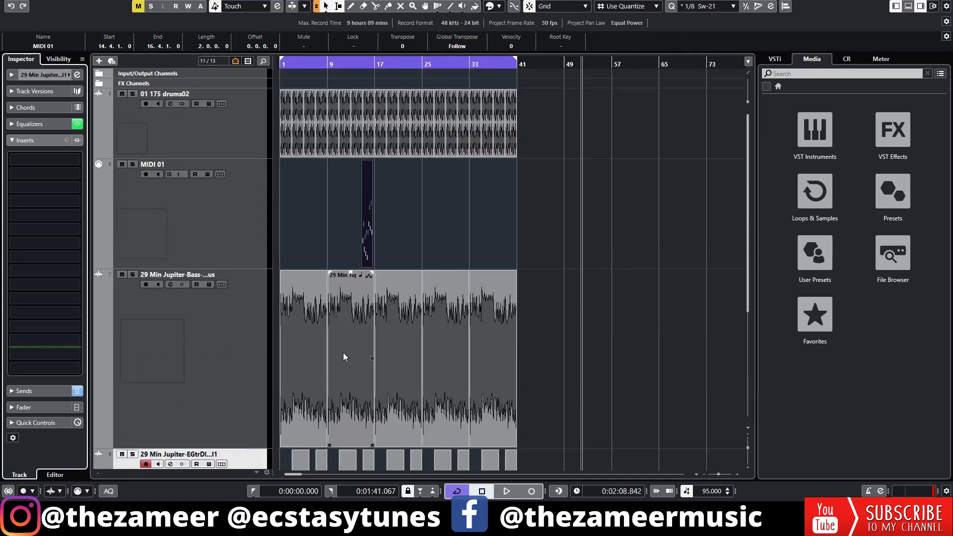